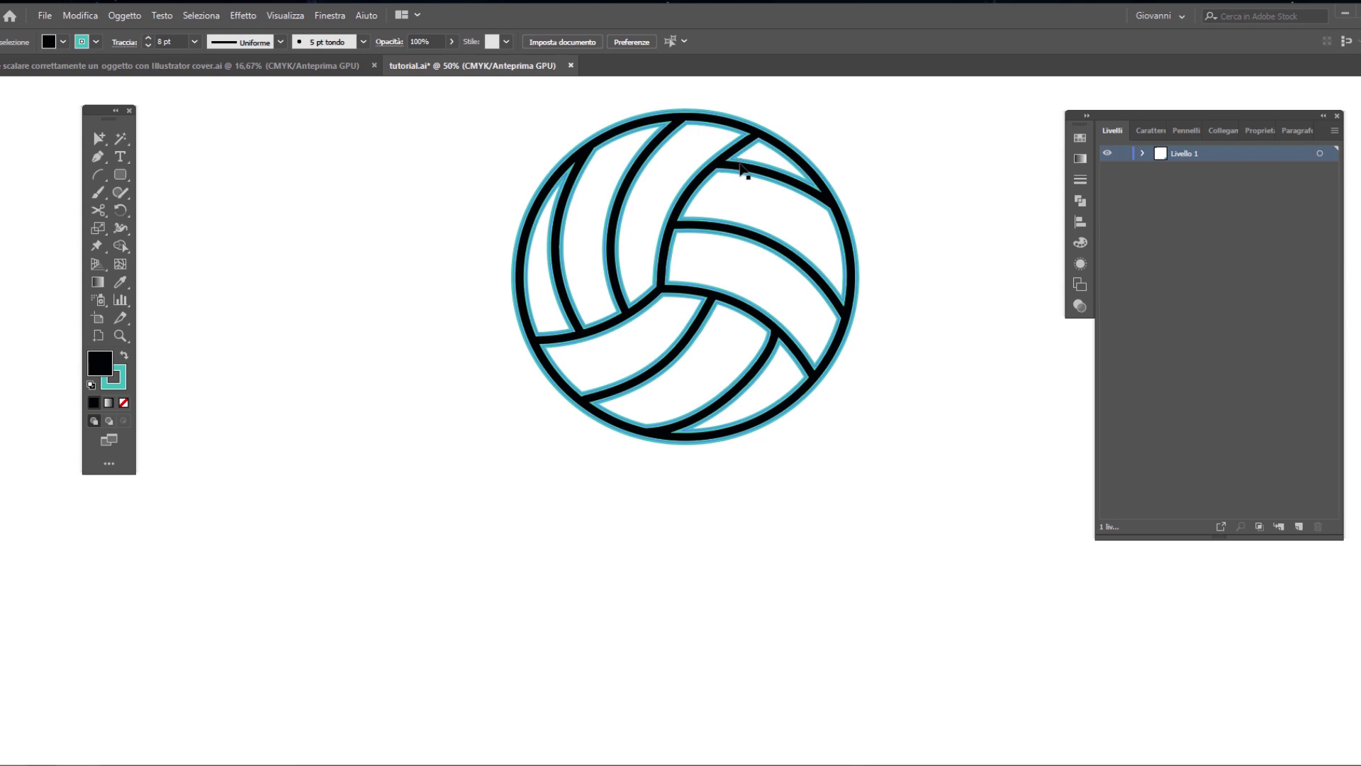
Select the volleyball icon and try shrinking it proportionally from its top-right handle.
left_click(746, 171)
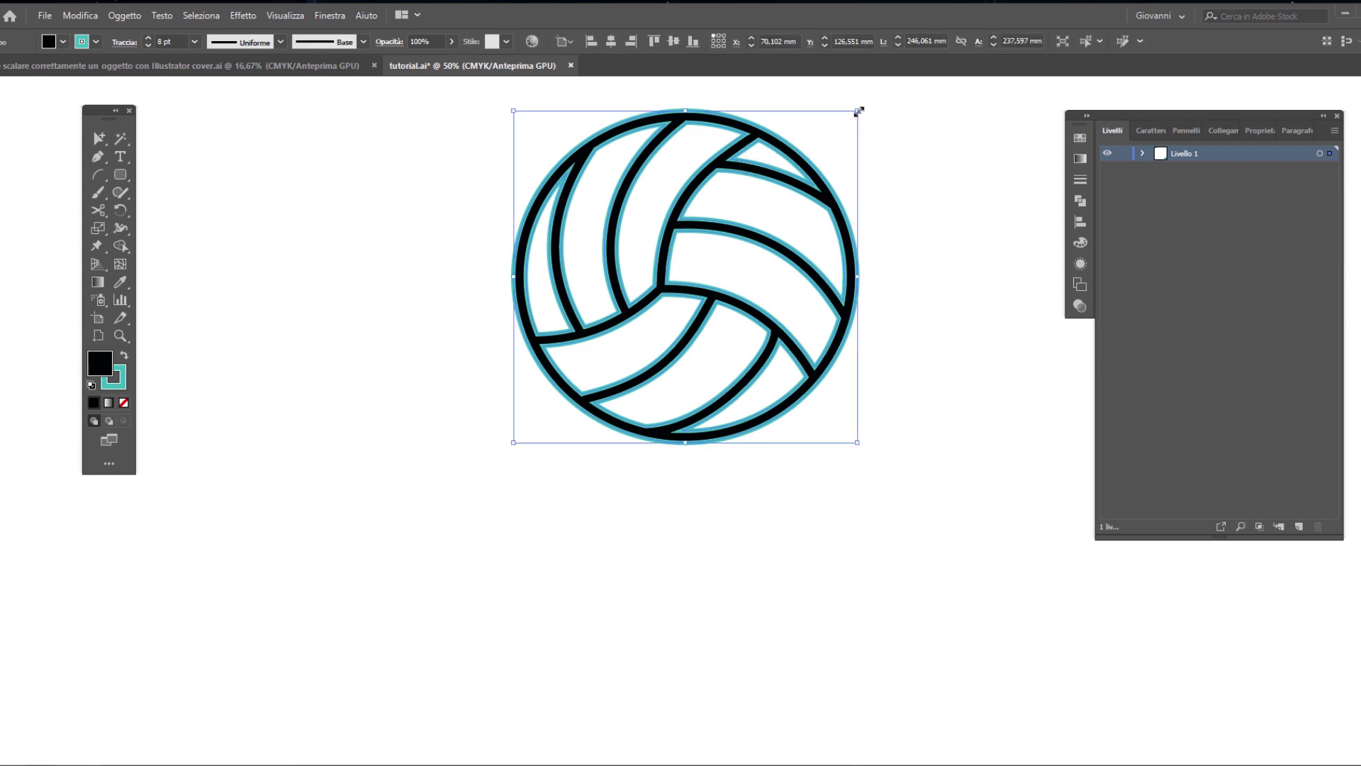
left_click_drag(859, 112, 581, 300)
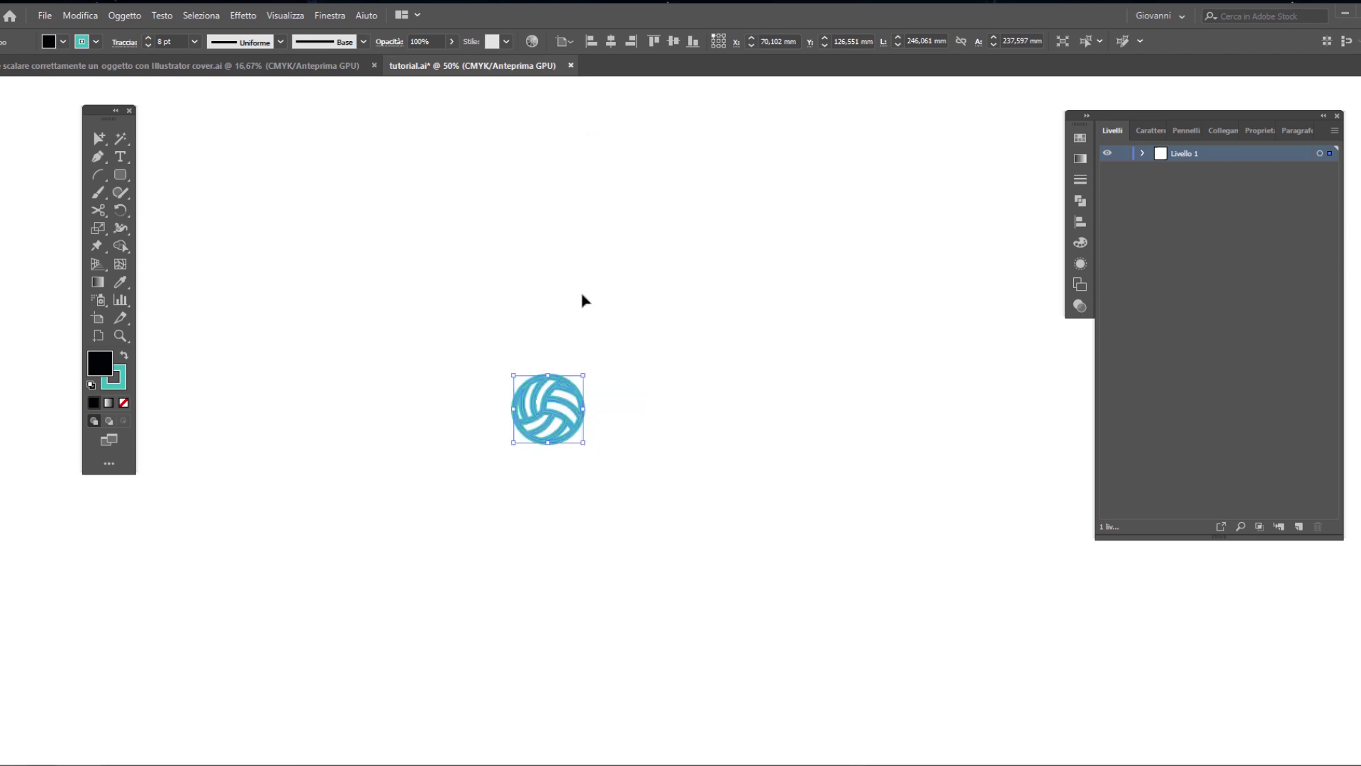
left_click(582, 299)
key("ctrl+plus")
key("ctrl+plus")
key("ctrl+plus")
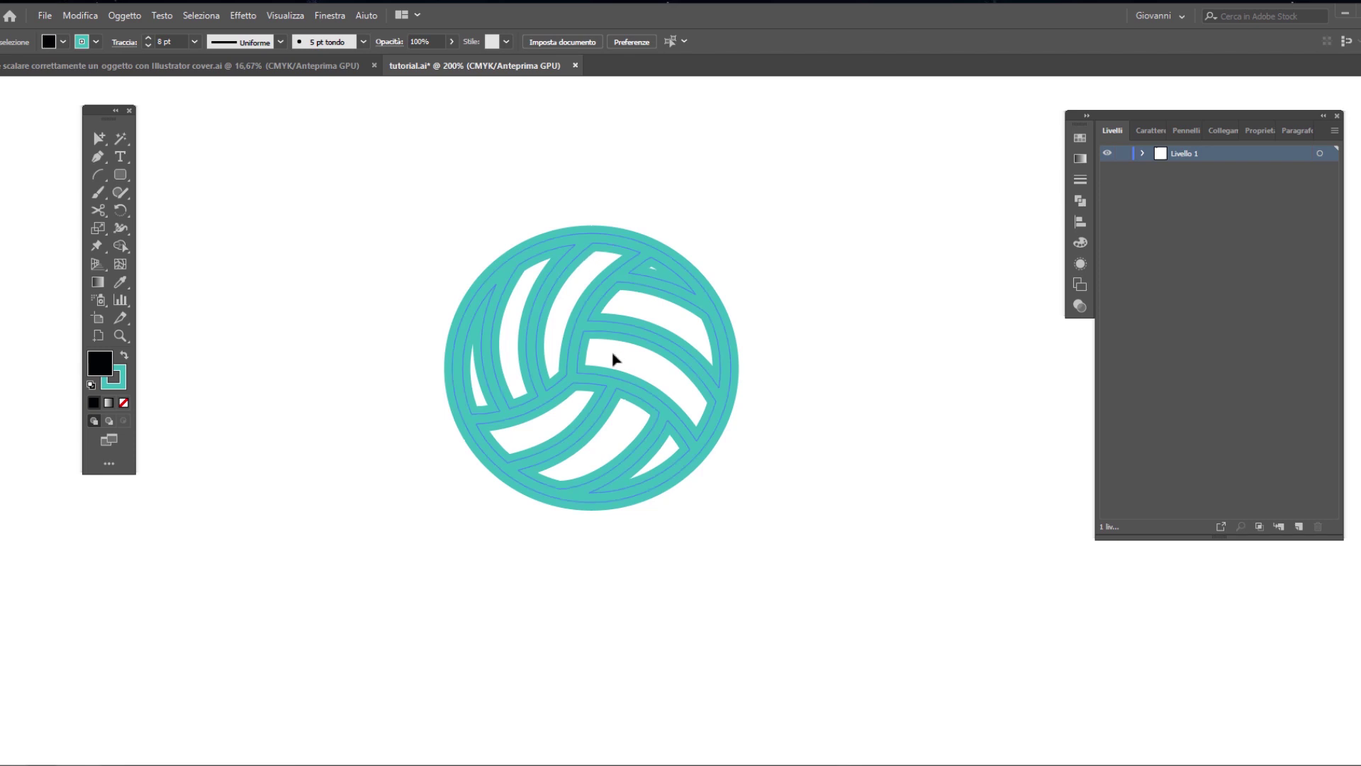
left_click_drag(617, 359, 633, 372)
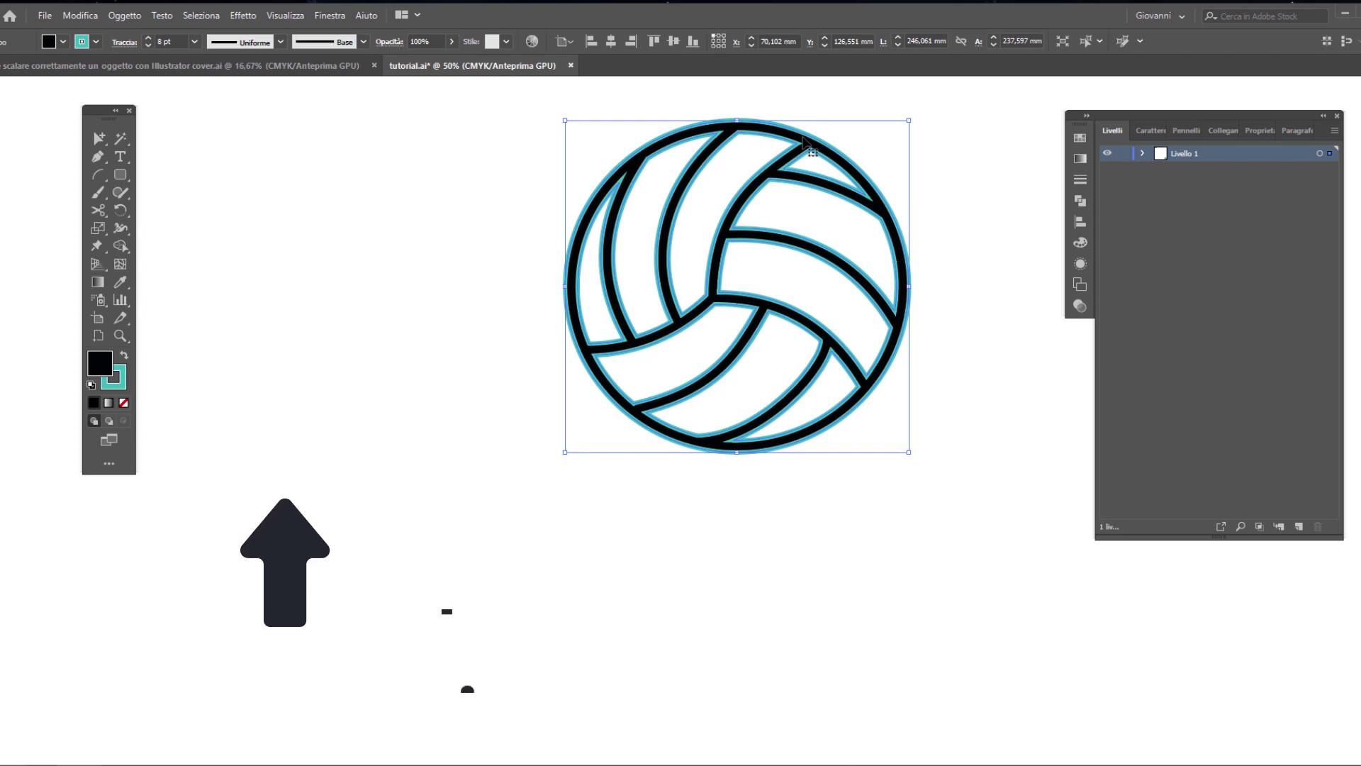
mouse_move(908, 120)
left_mouse_down()
mouse_move(804, 168)
mouse_move(660, 363)
mouse_move(902, 127)
left_mouse_up()
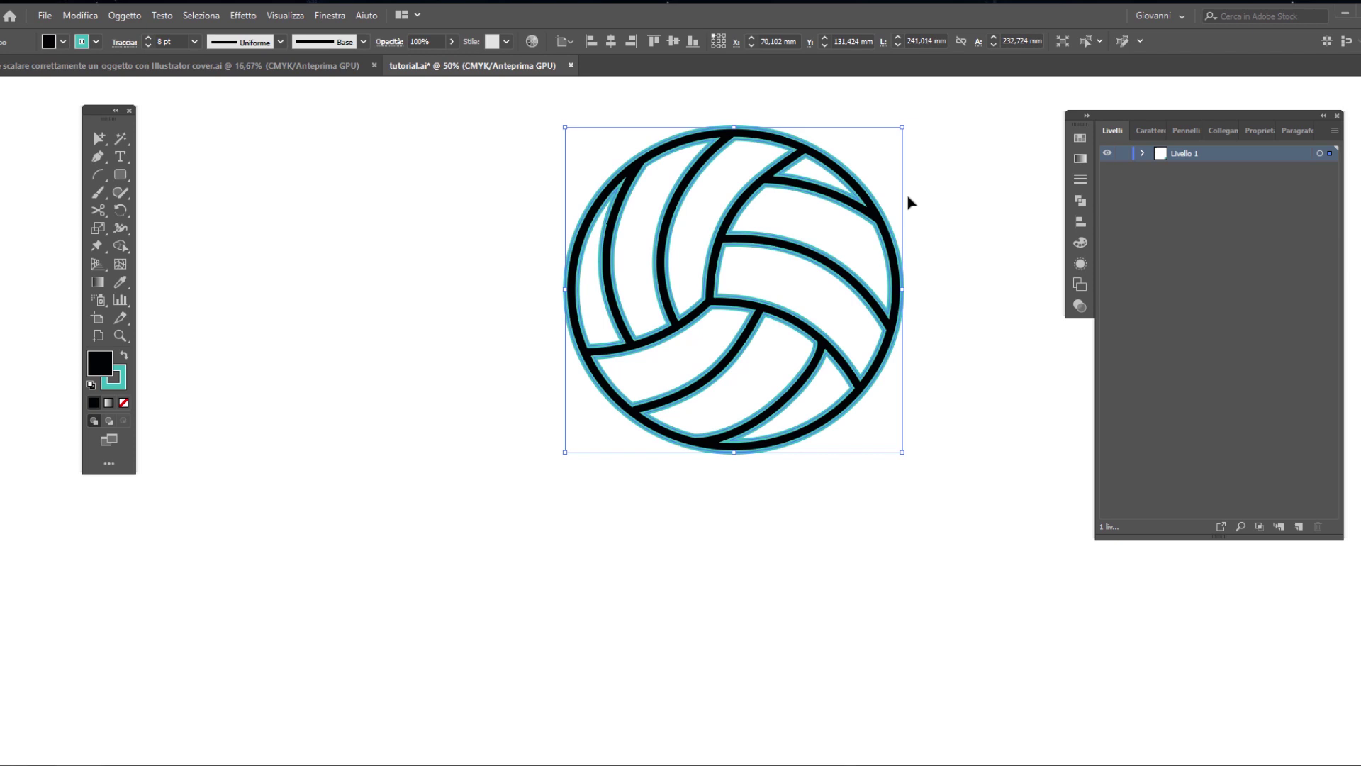
Show the Transform panel from the Window menu to reach Scale Strokes & Effects.
left_click(330, 16)
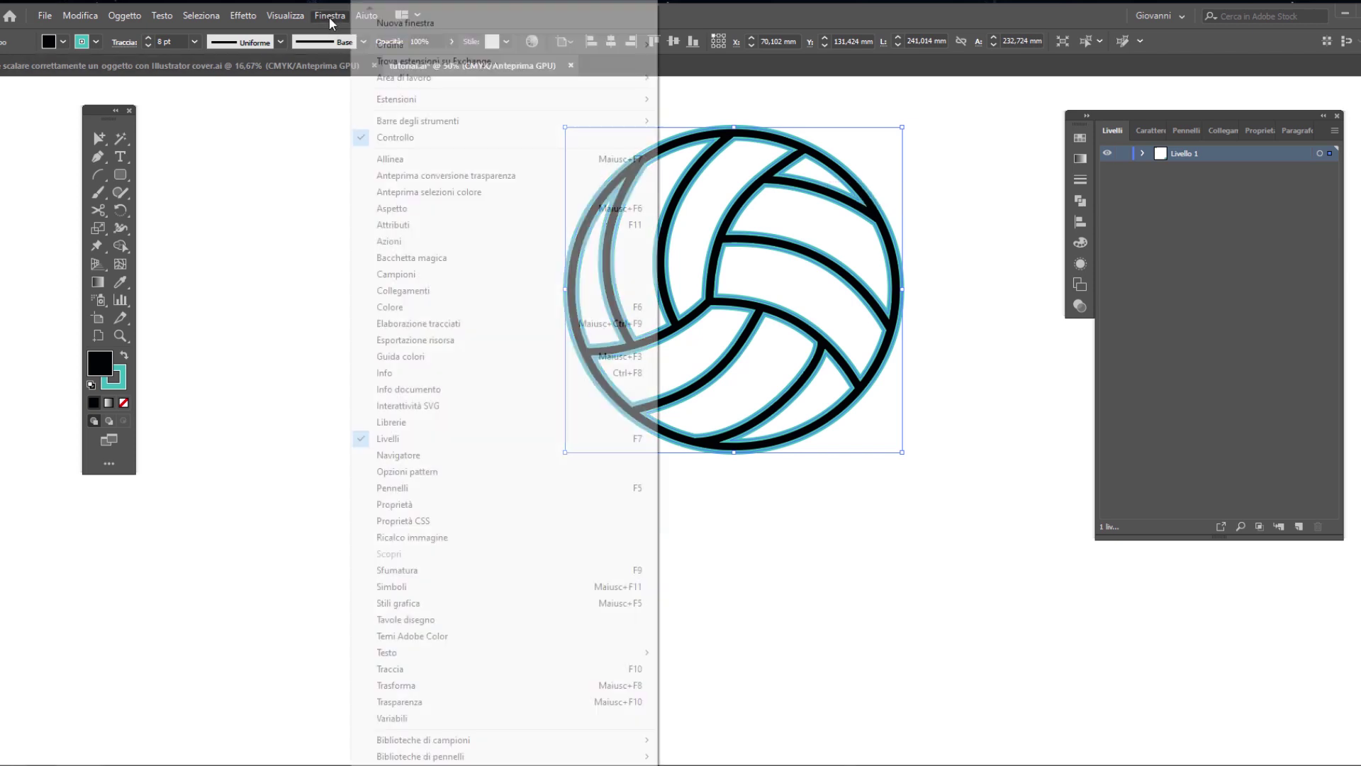
left_click(518, 685)
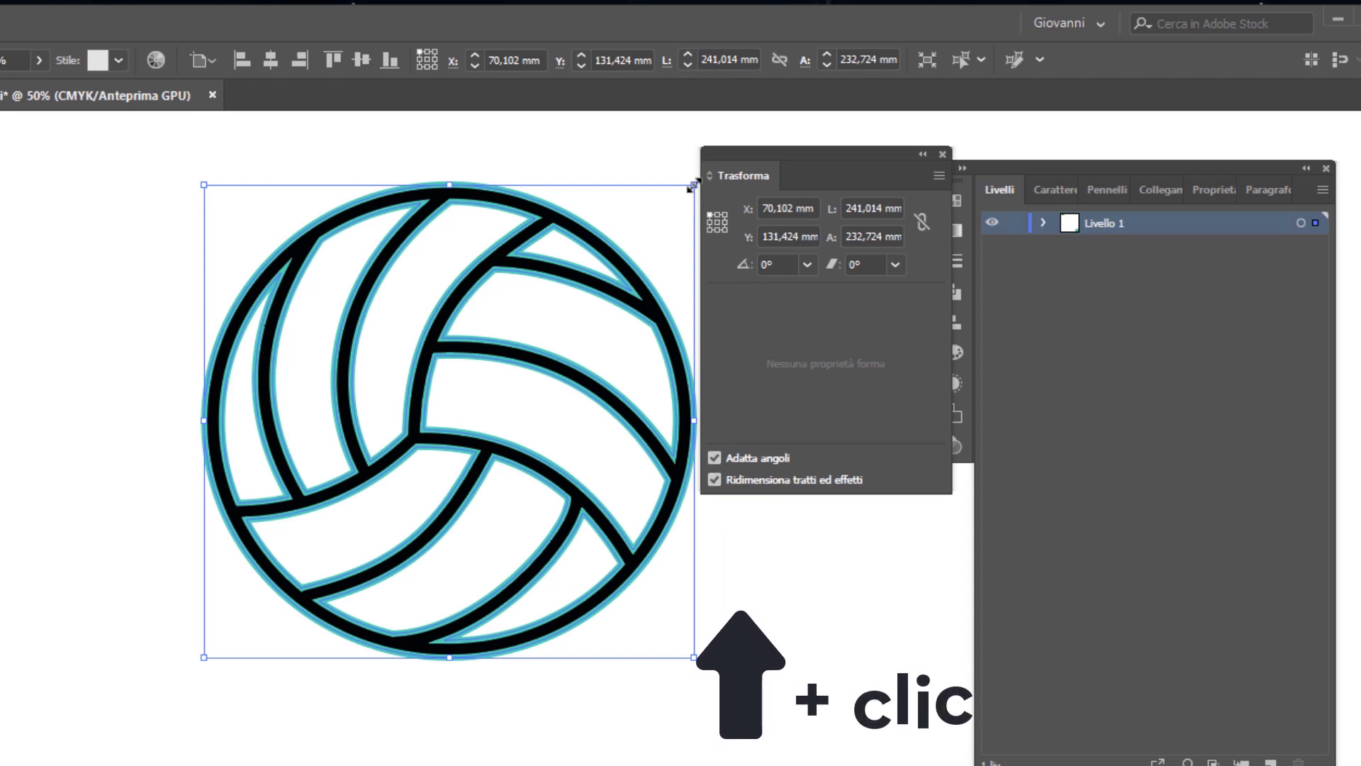
Shrink the volleyball to a small icon and zoom to check its thinner strokes.
left_click_drag(693, 186, 372, 476)
left_click(470, 510)
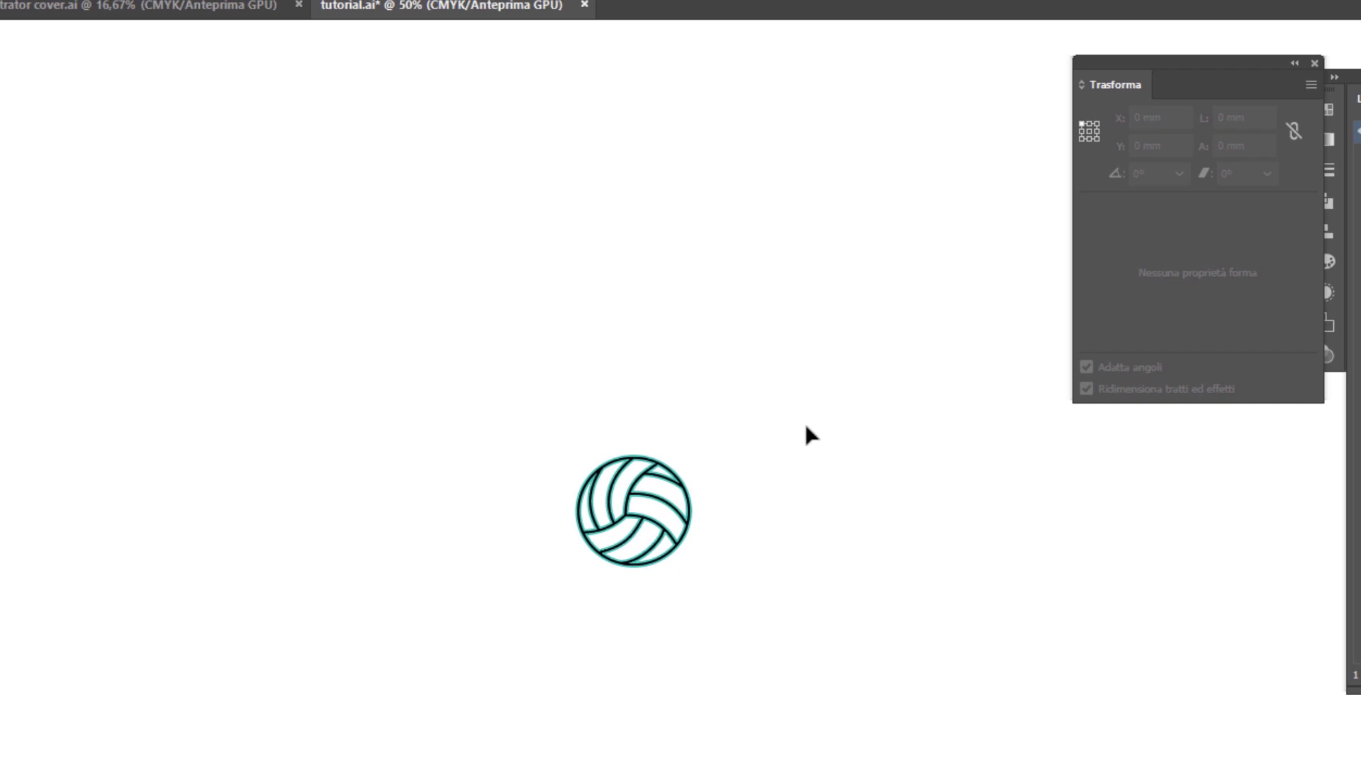
scroll(645, 567, "up", 5)
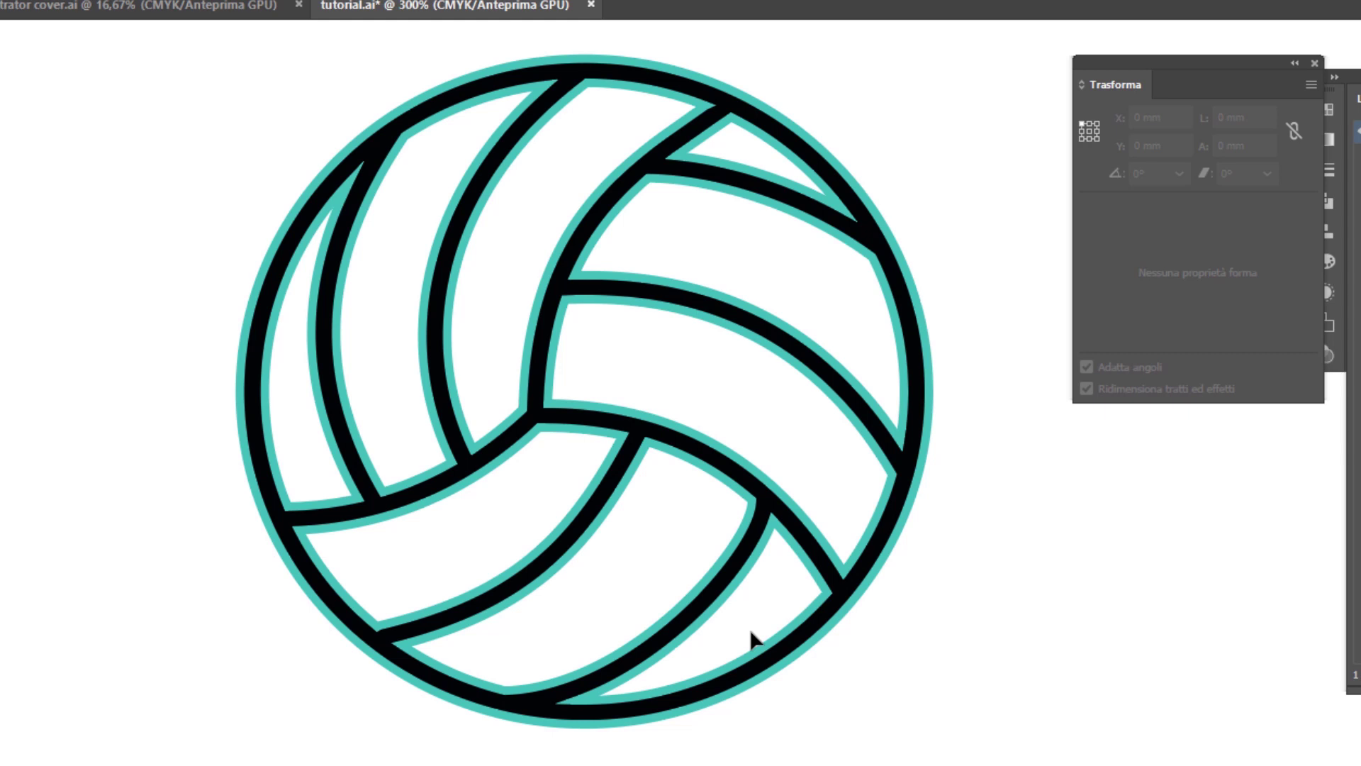
scroll(752, 638, "down", 3)
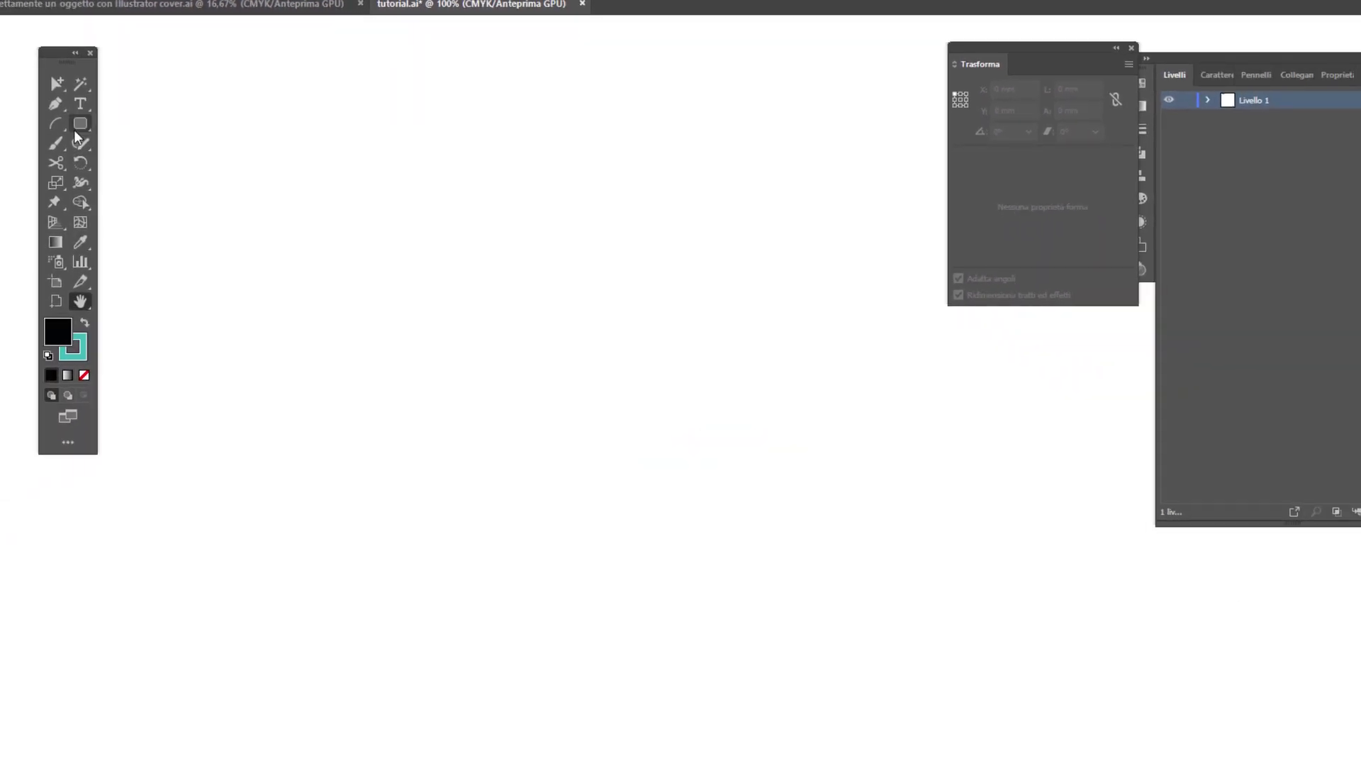
Draw a black circle with the Ellipse tool and move it up and left.
left_click(78, 125)
left_click(159, 223)
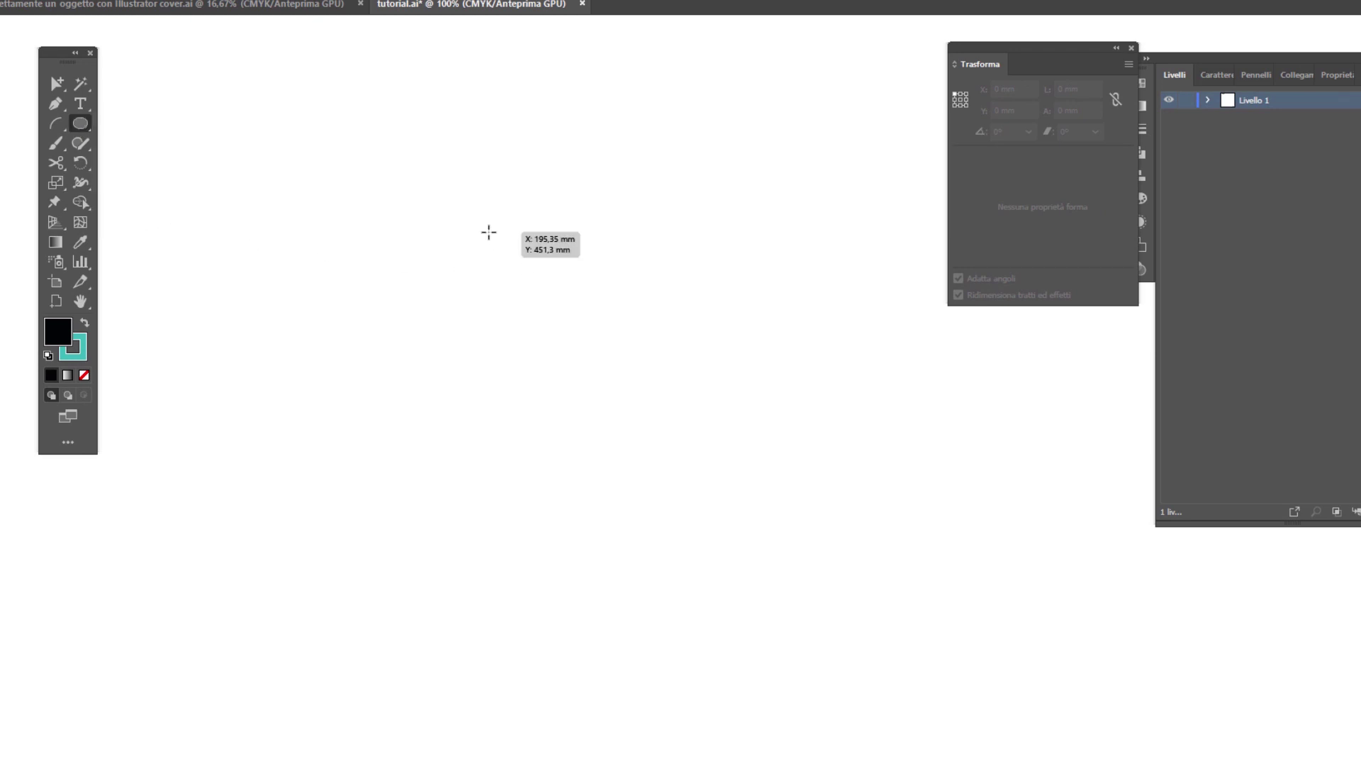
left_click_drag(488, 232, 824, 568)
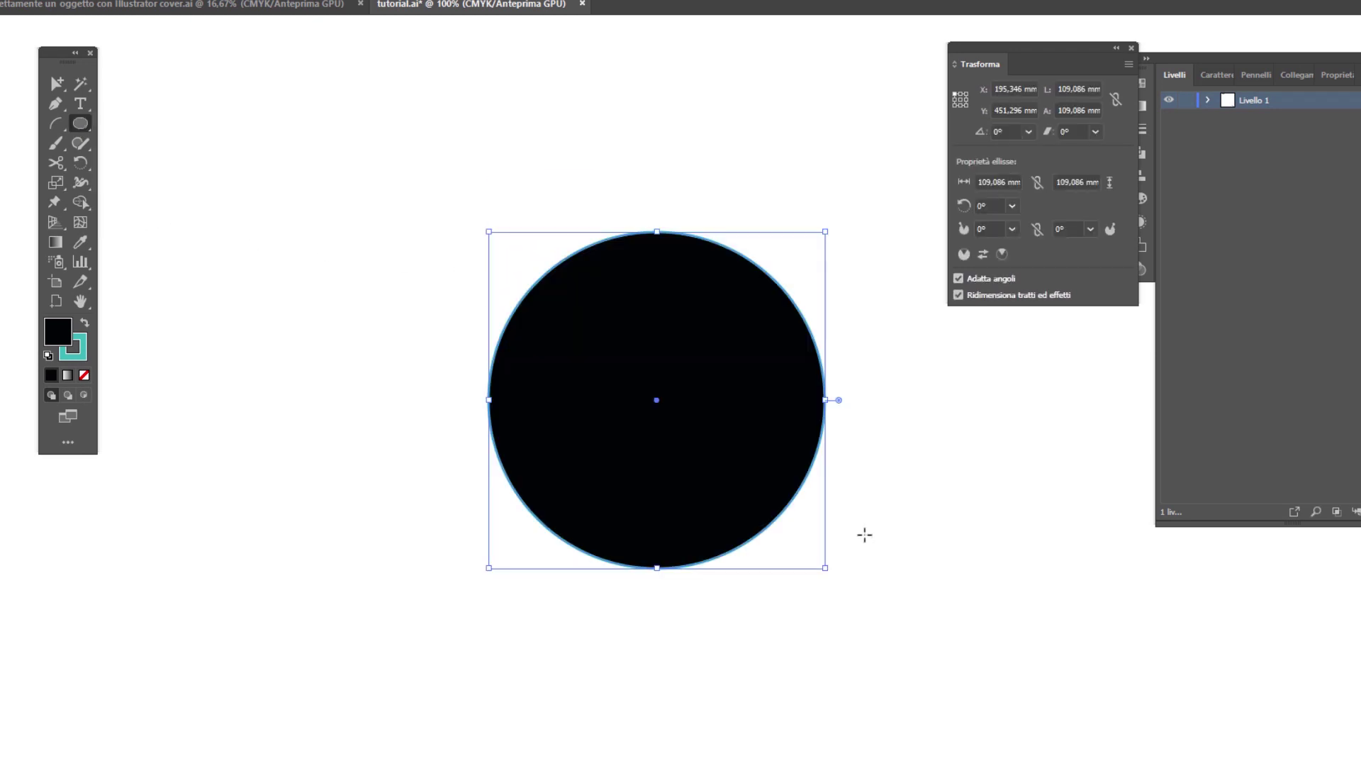
key("v")
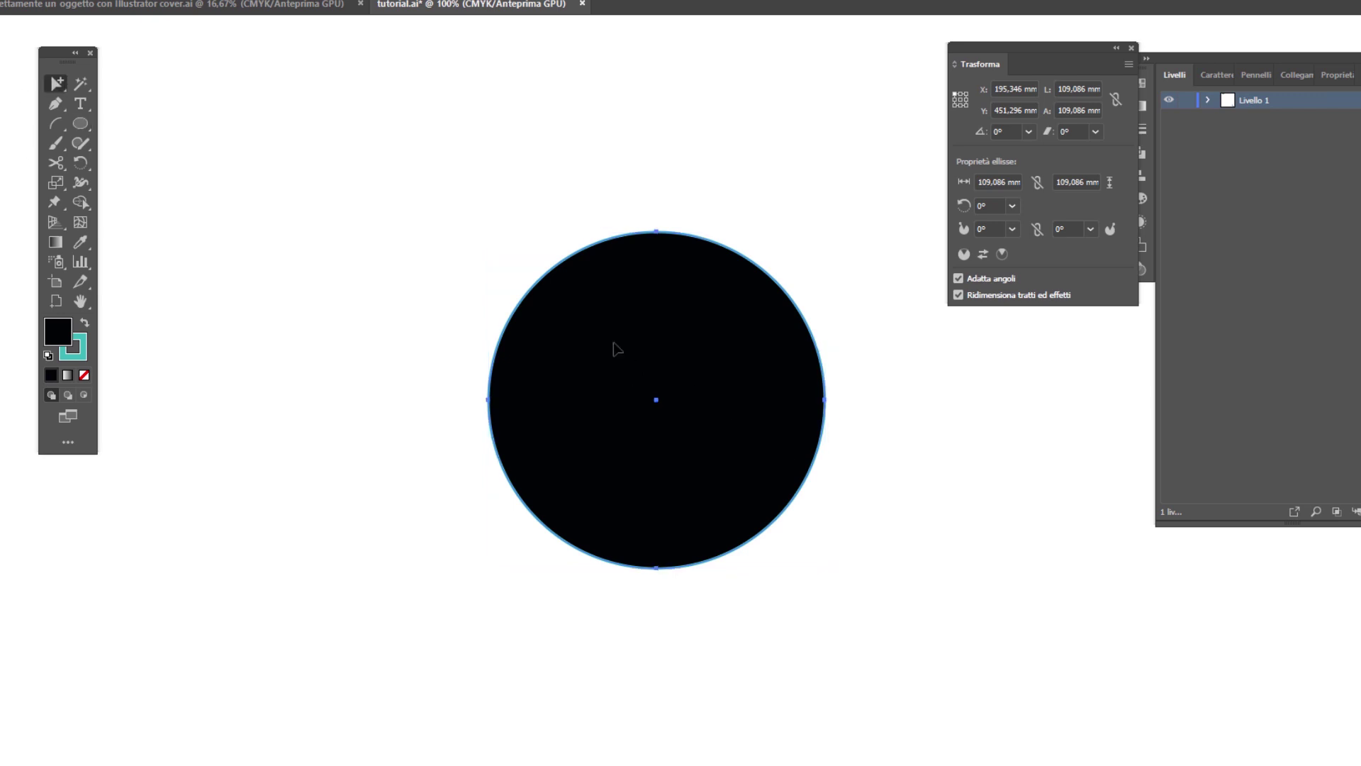
left_click_drag(618, 351, 572, 252)
Give the circle a yellow stroke colour.
double_click(73, 347)
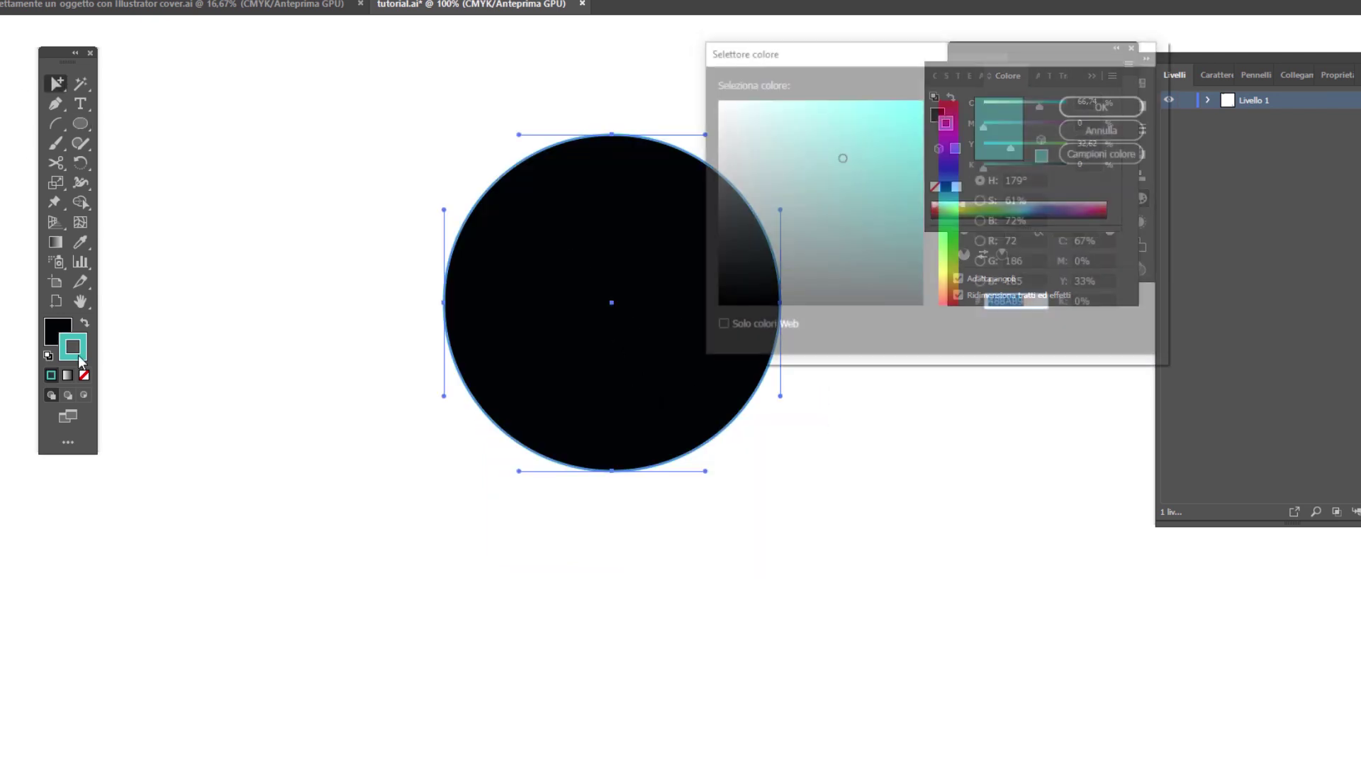
type("89B748")
left_click(886, 115)
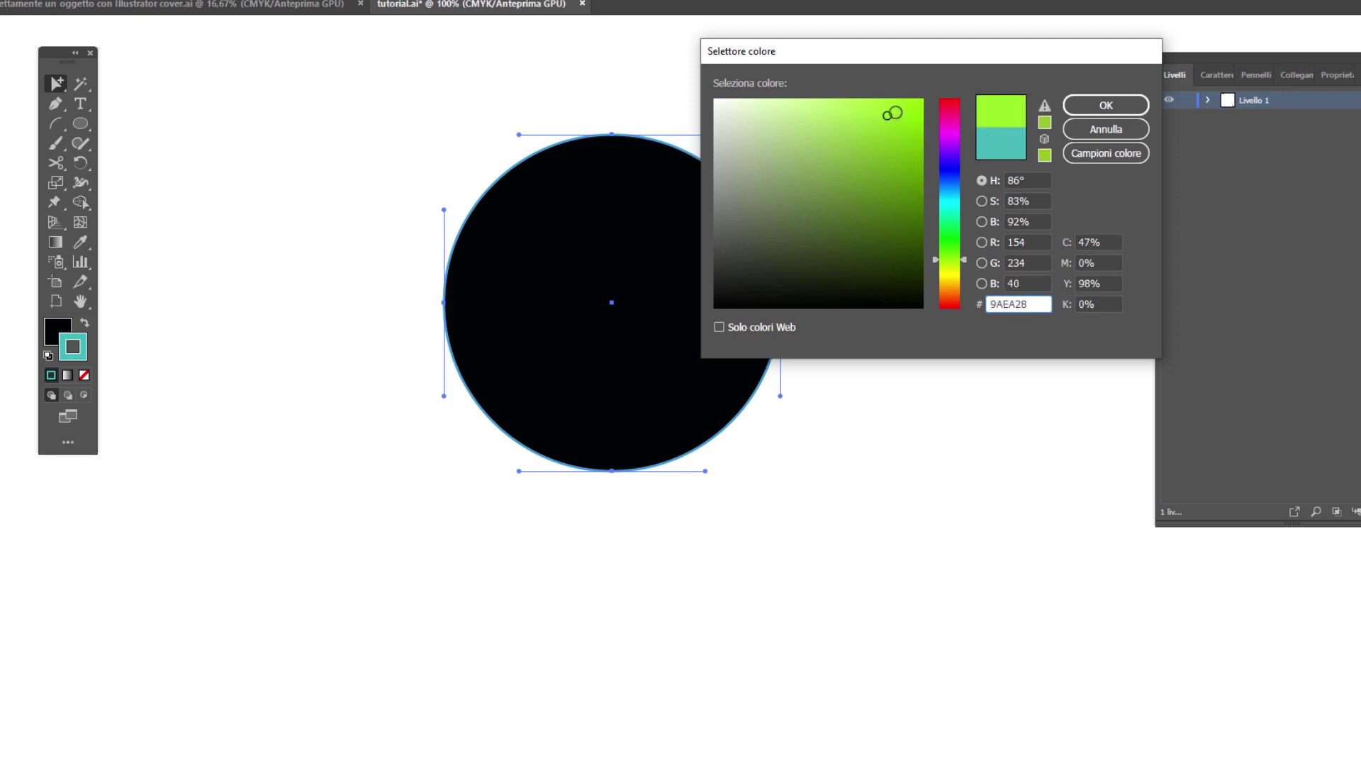
left_click(950, 272)
left_click(1122, 110)
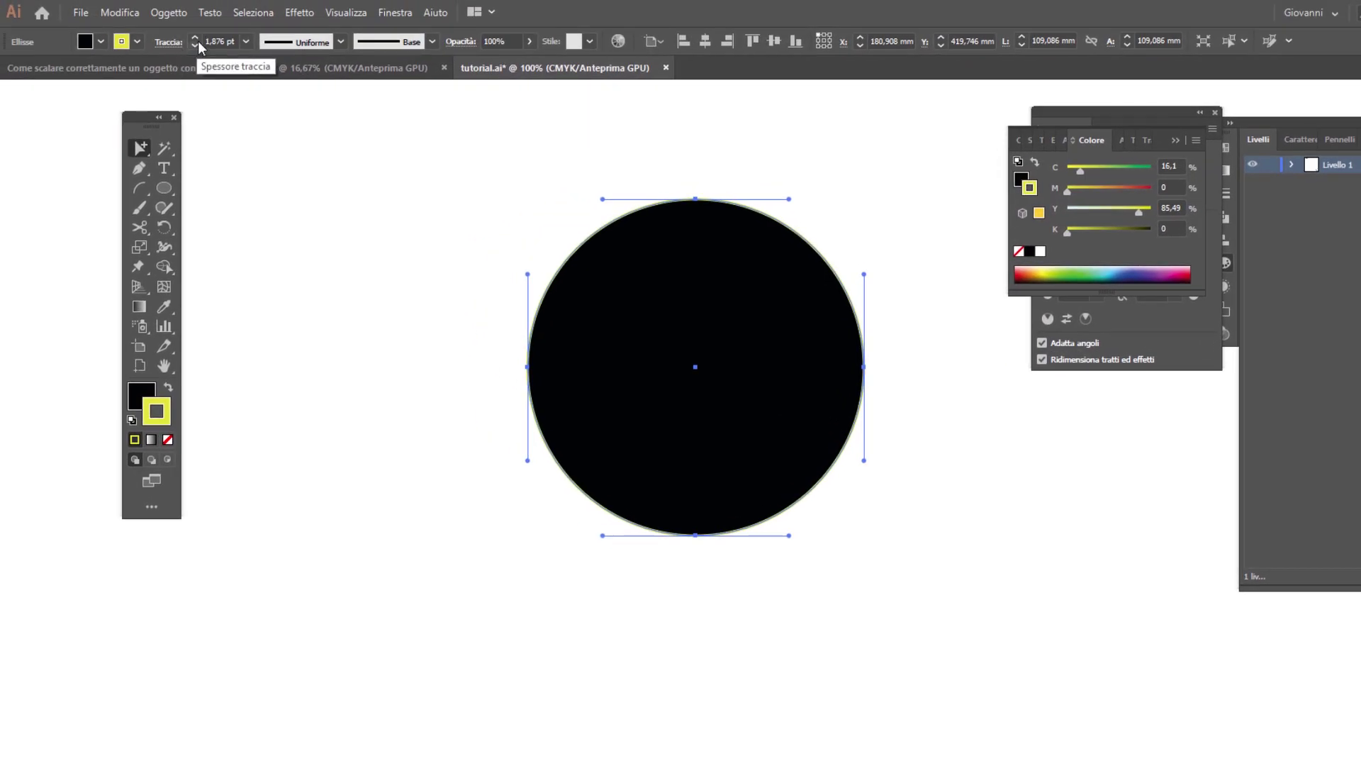
Raise the circle's stroke weight to 9 pt and arrange panels to show Transform.
left_click(194, 36)
left_click(194, 36)
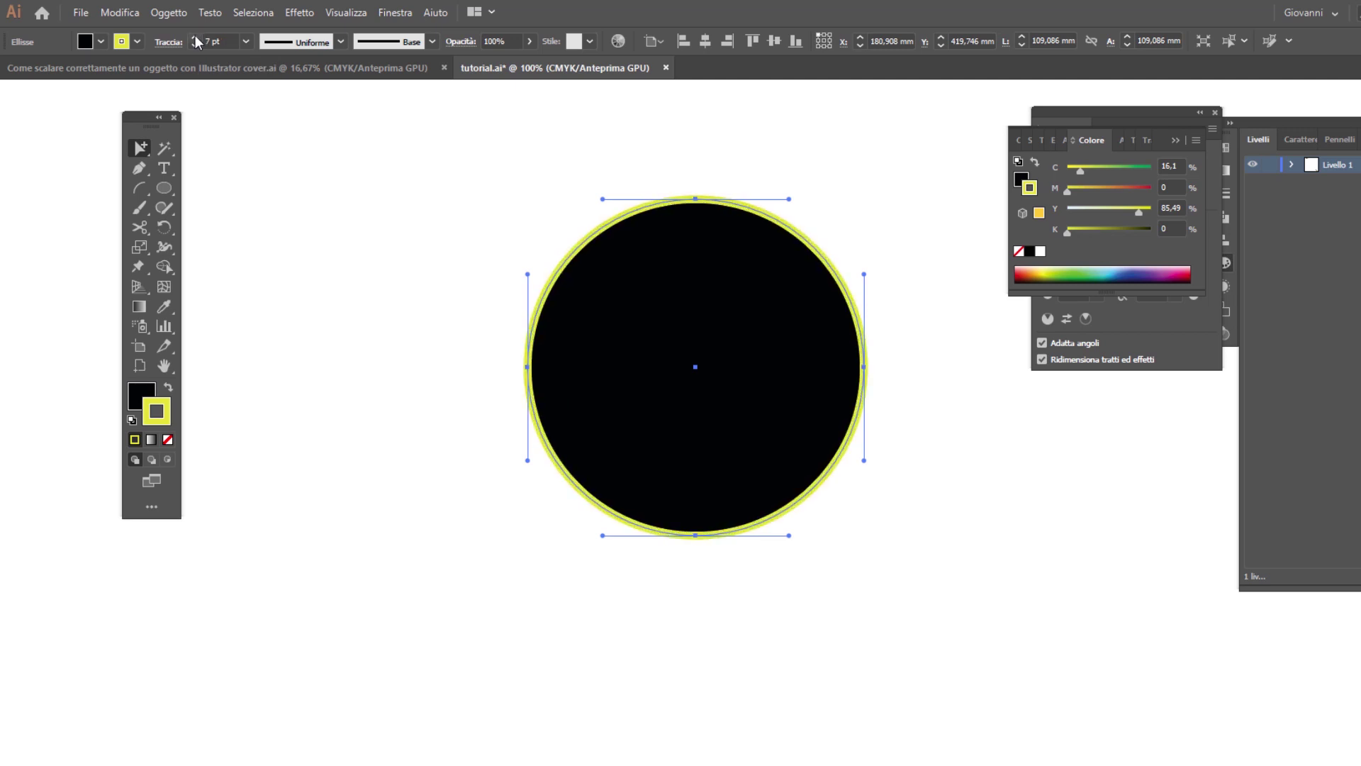
left_click(196, 37)
left_click(195, 37)
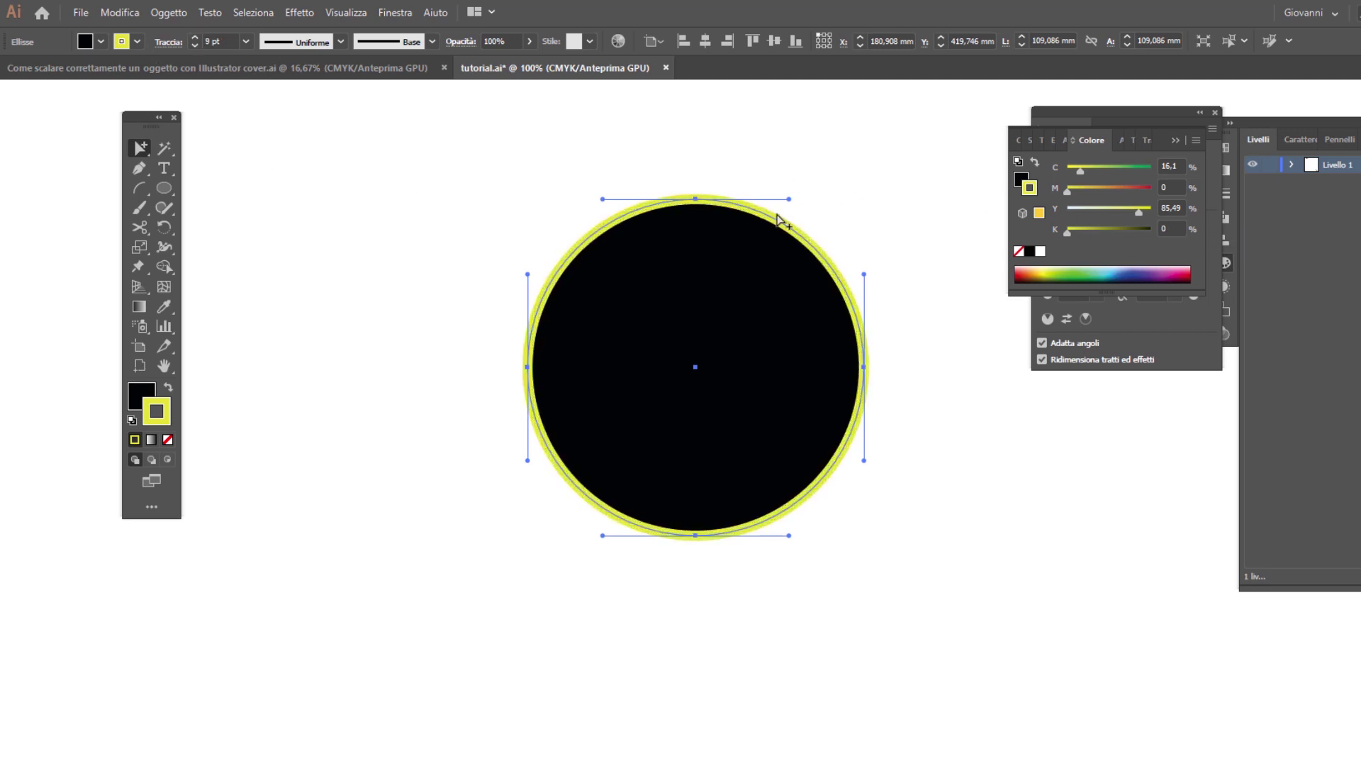
left_click_drag(1091, 138, 1231, 142)
left_click_drag(1121, 139, 1175, 225)
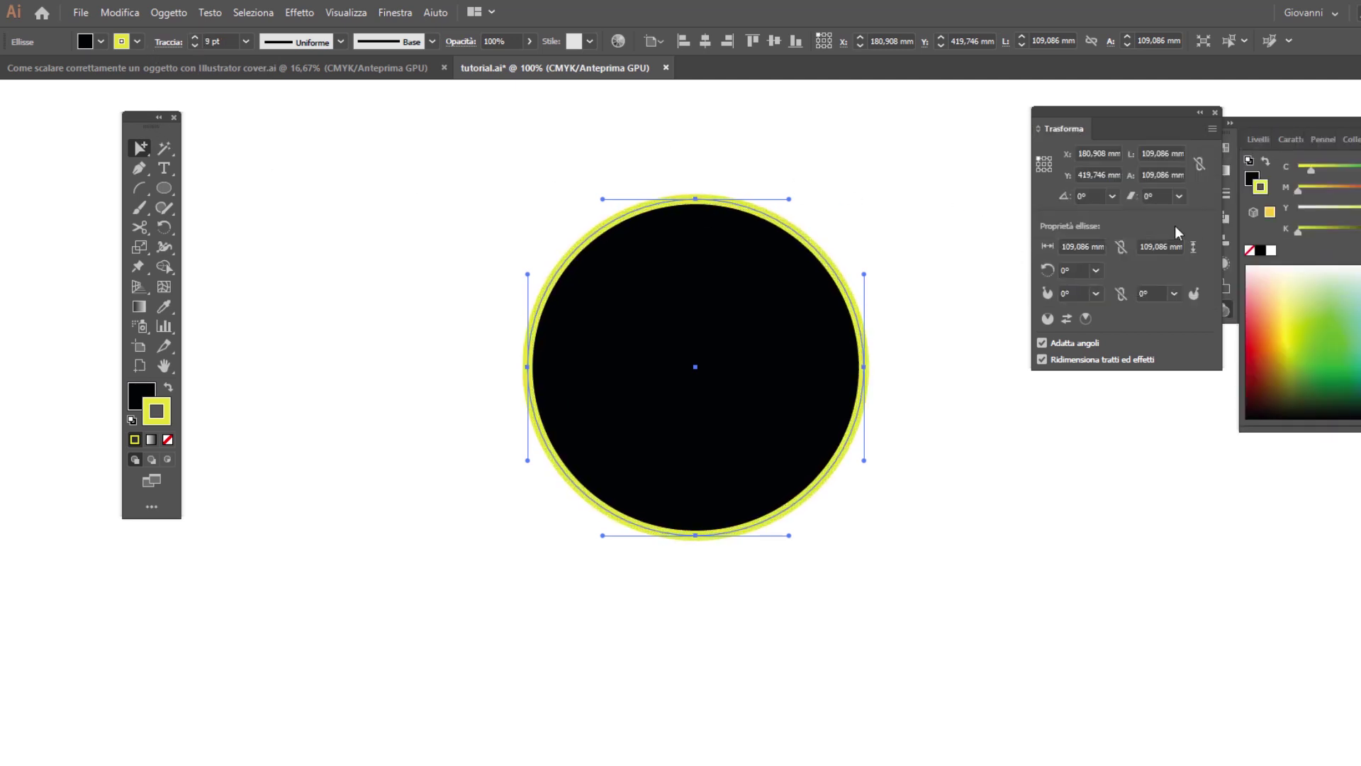
left_click_drag(1098, 128, 1027, 147)
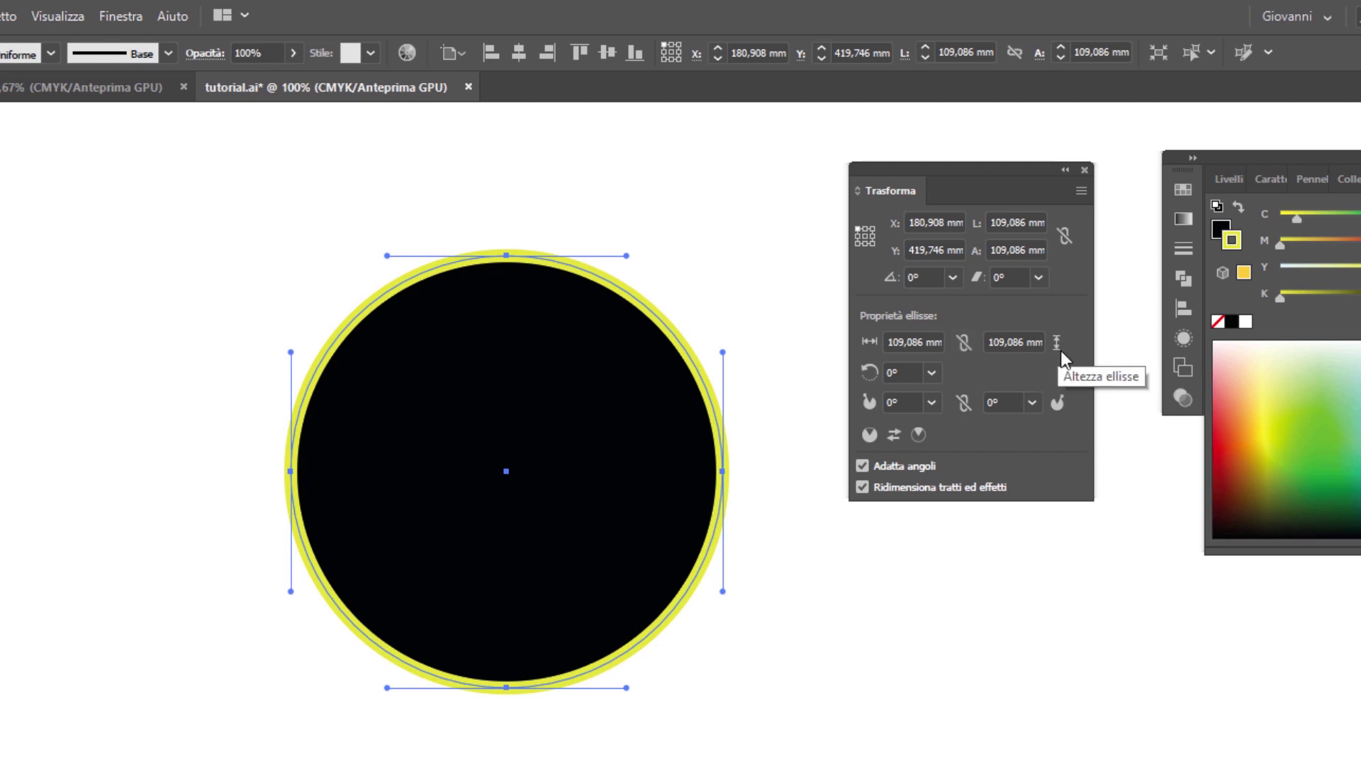
Link width and height and nudge the circle's width up to enlarge it evenly.
left_click(963, 343)
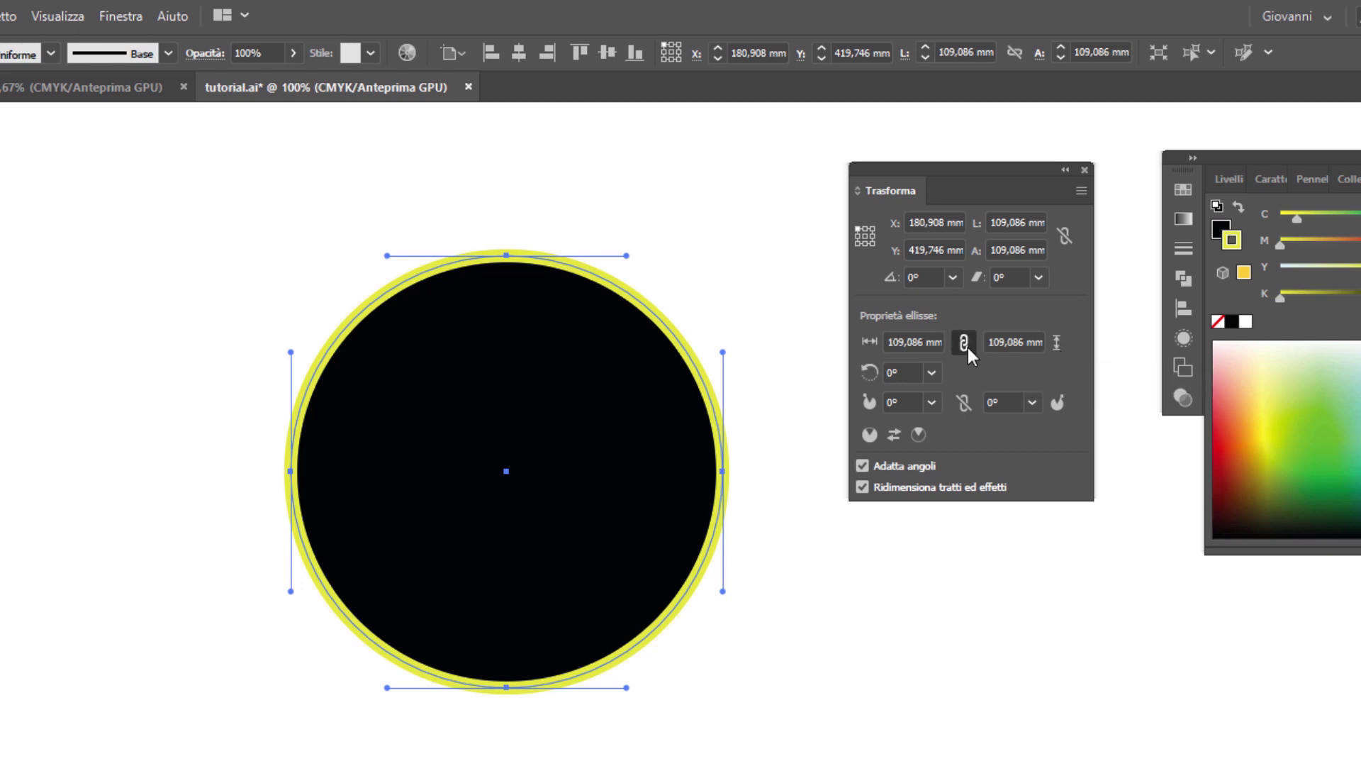
left_click(912, 343)
key("Up")
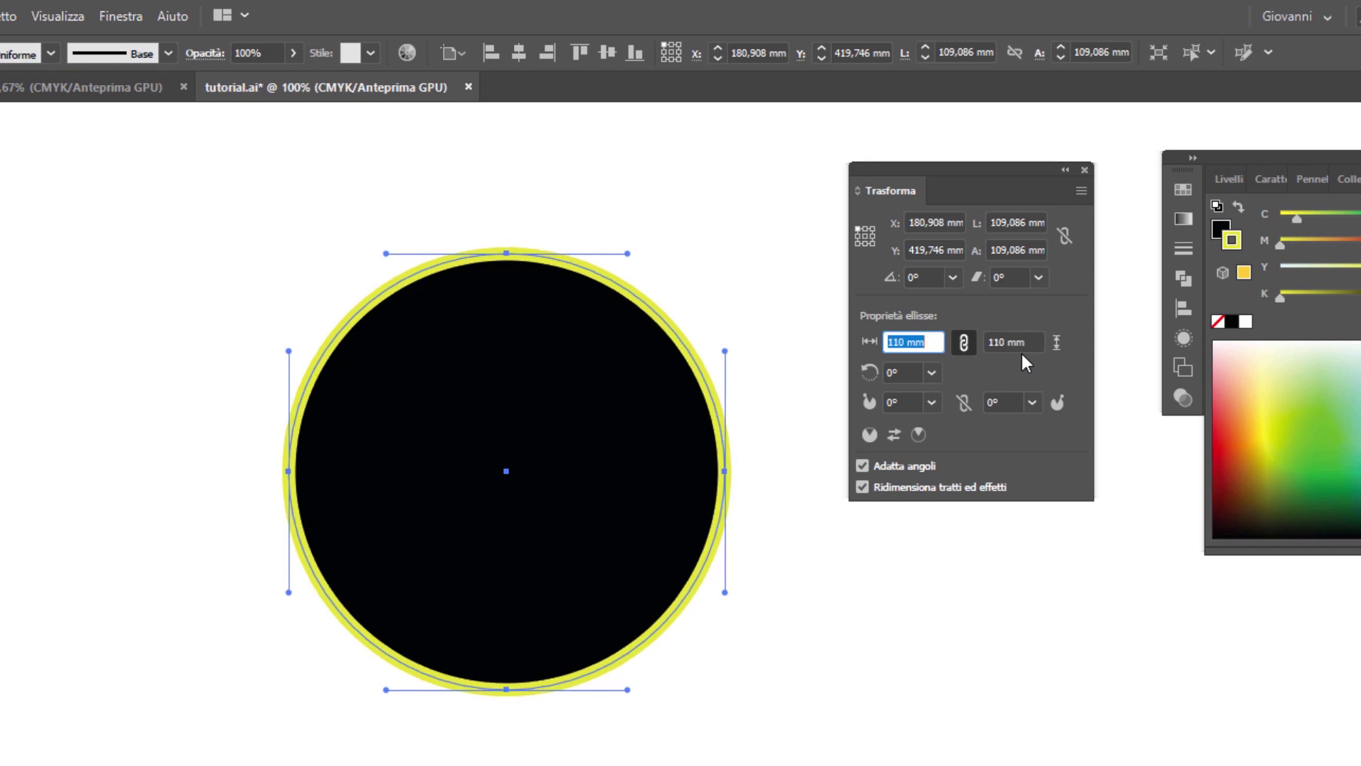
key("Up")
key("Up")
key("Up")
key("Up")
key("Up")
key("Up")
key("Up")
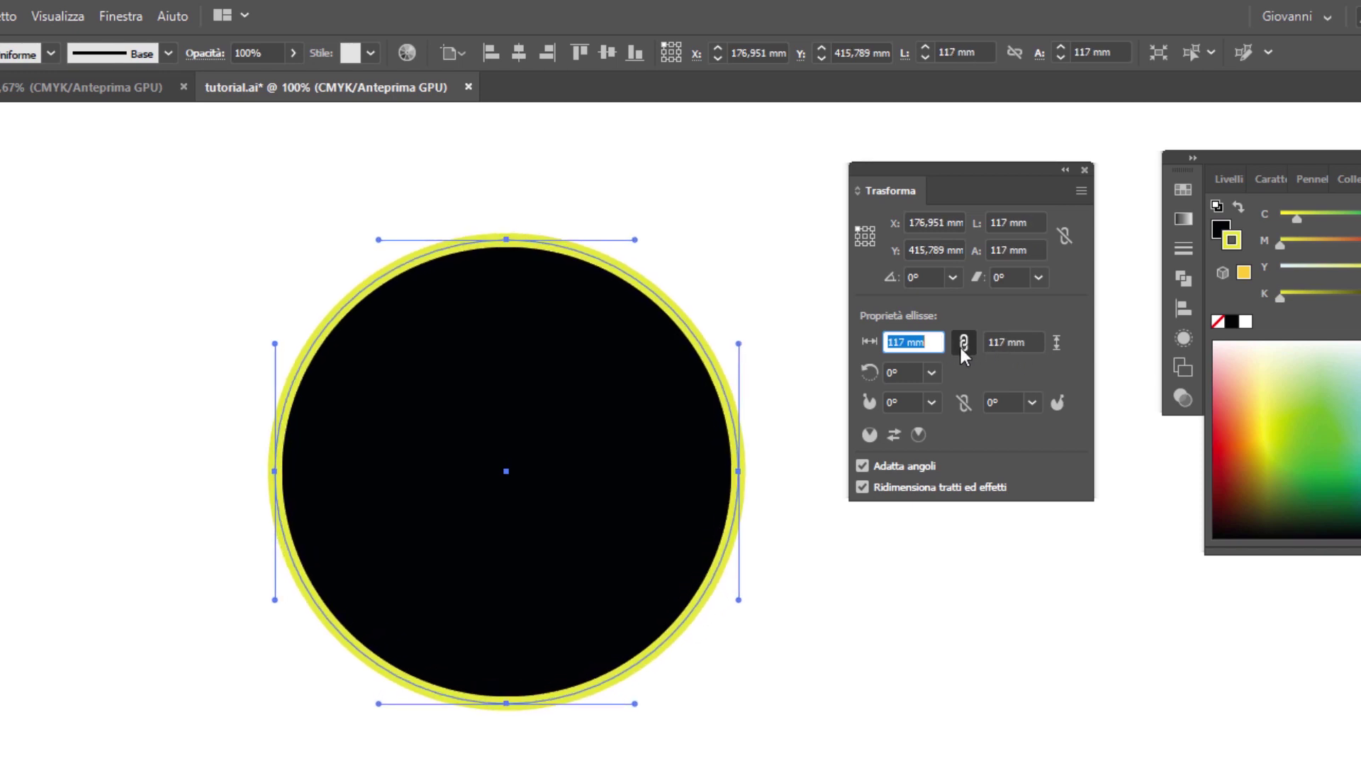
Try a 210° ellipse angle, then set the circle's rotation back to 0°.
left_click(903, 374)
left_click(955, 581)
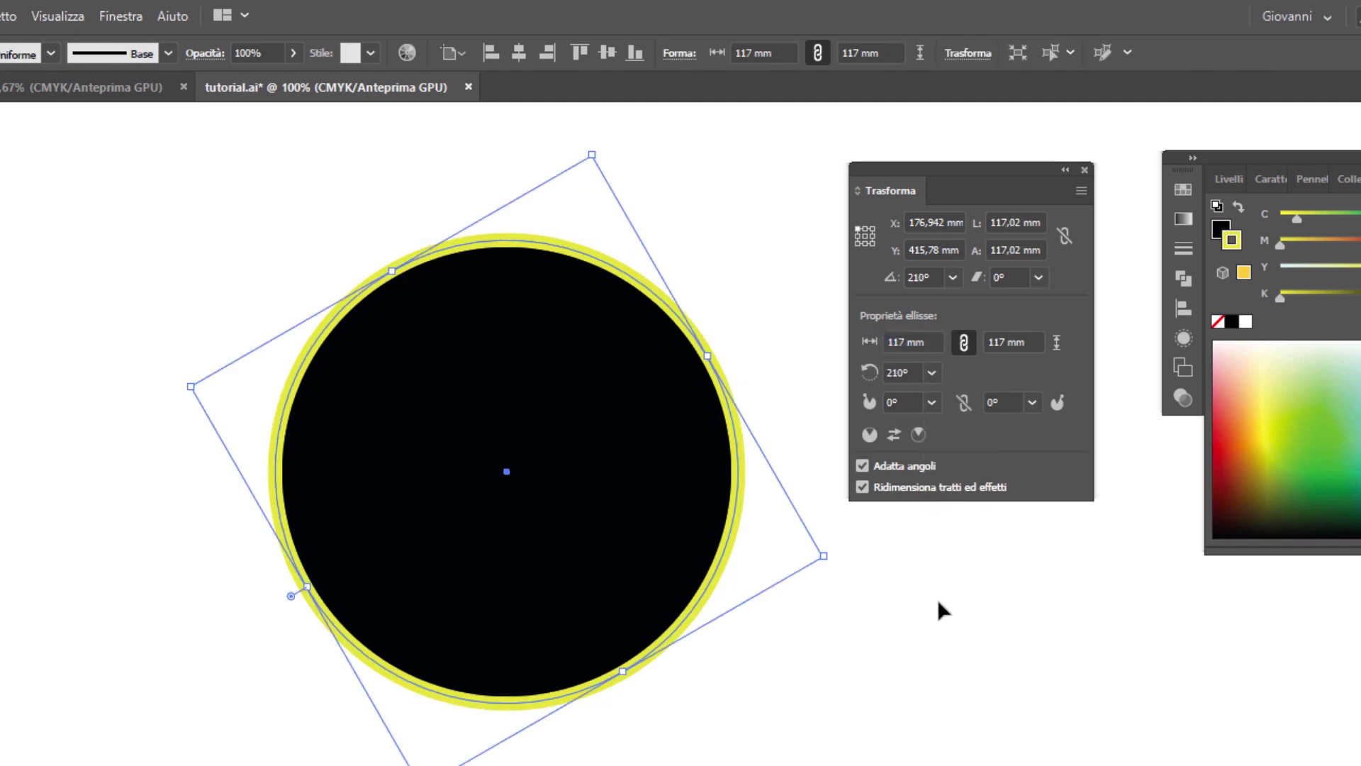
left_click(930, 372)
left_click(942, 406)
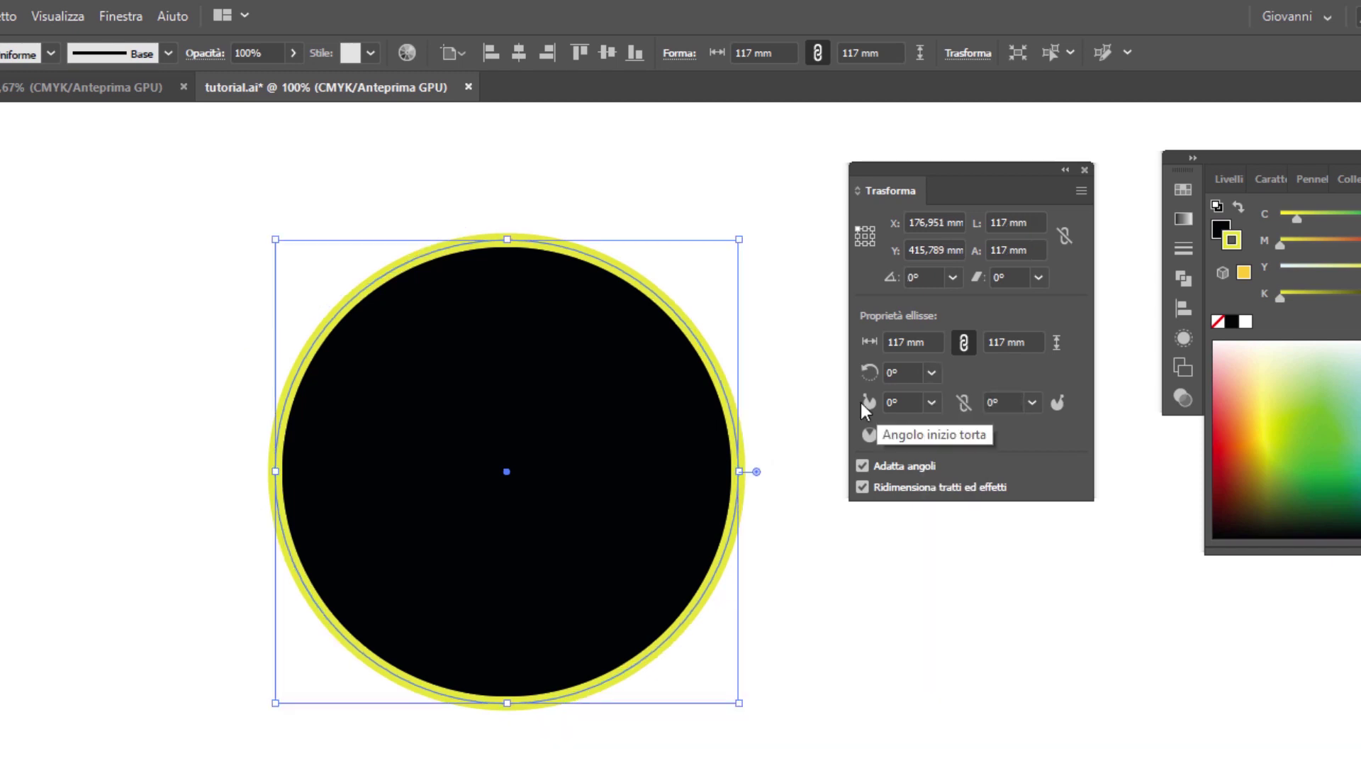
Test a pie wedge from 60° to 210°, then reset pie angles to a full circle.
left_click(931, 402)
left_click(953, 467)
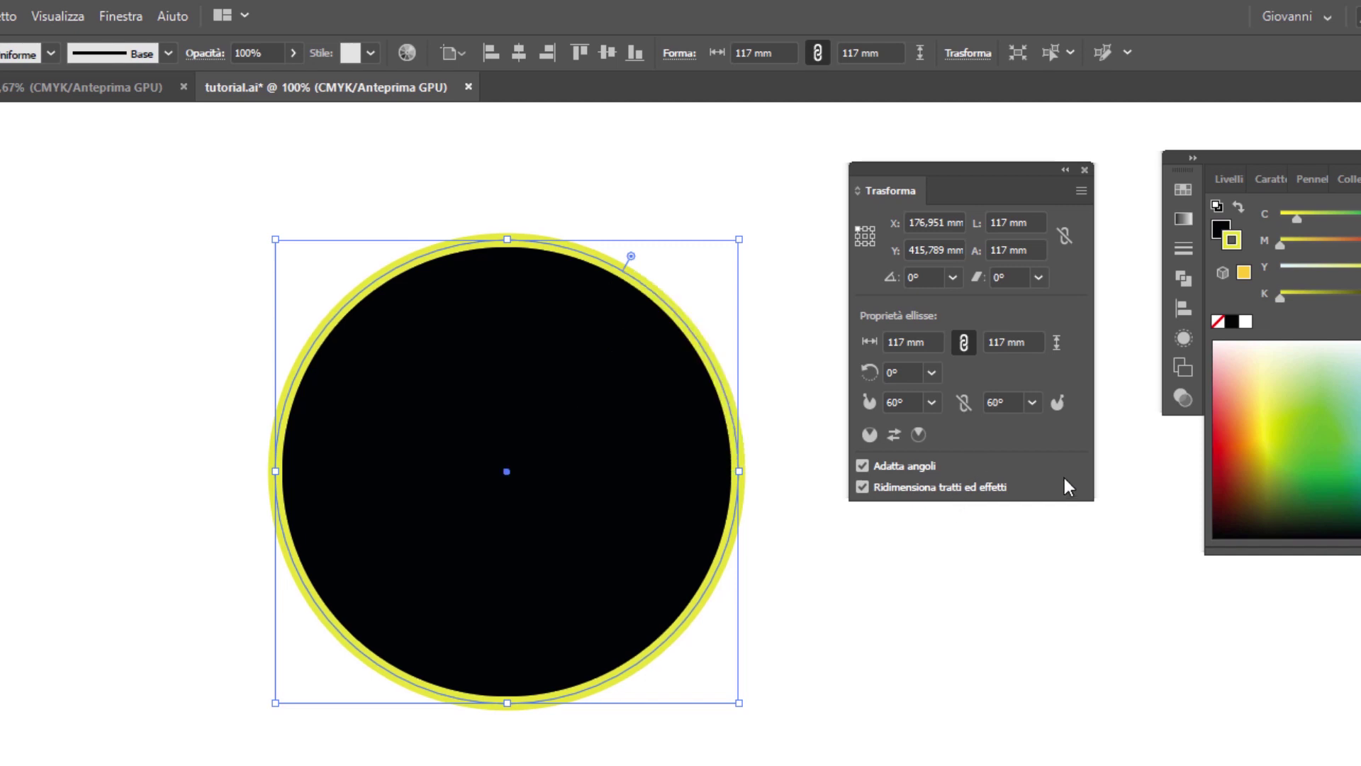
left_click(1032, 400)
left_click(1053, 602)
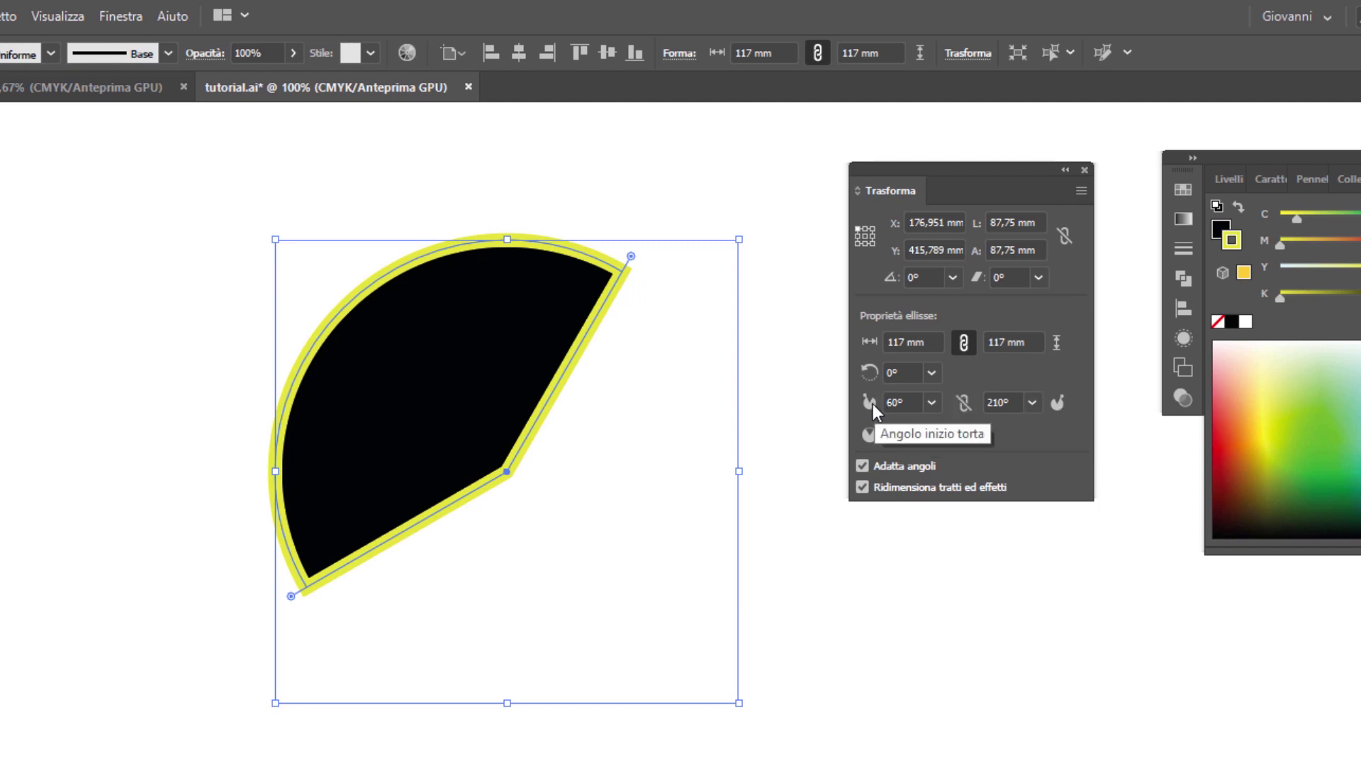
left_click(866, 434)
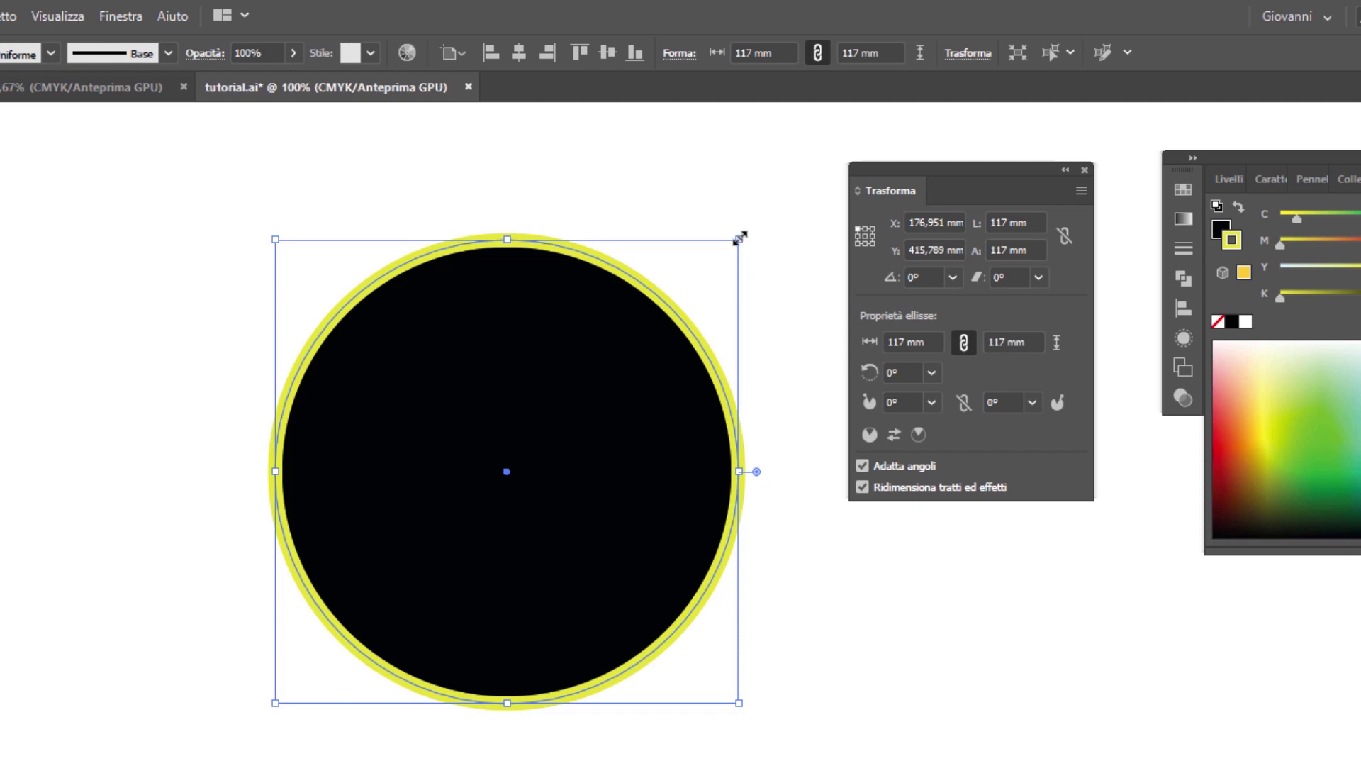
Shrink the circle to 80.745 mm with its yellow outline scaling along, then reselect it.
mouse_move(739, 239)
left_mouse_down()
mouse_move(496, 444)
mouse_move(380, 597)
left_mouse_up()
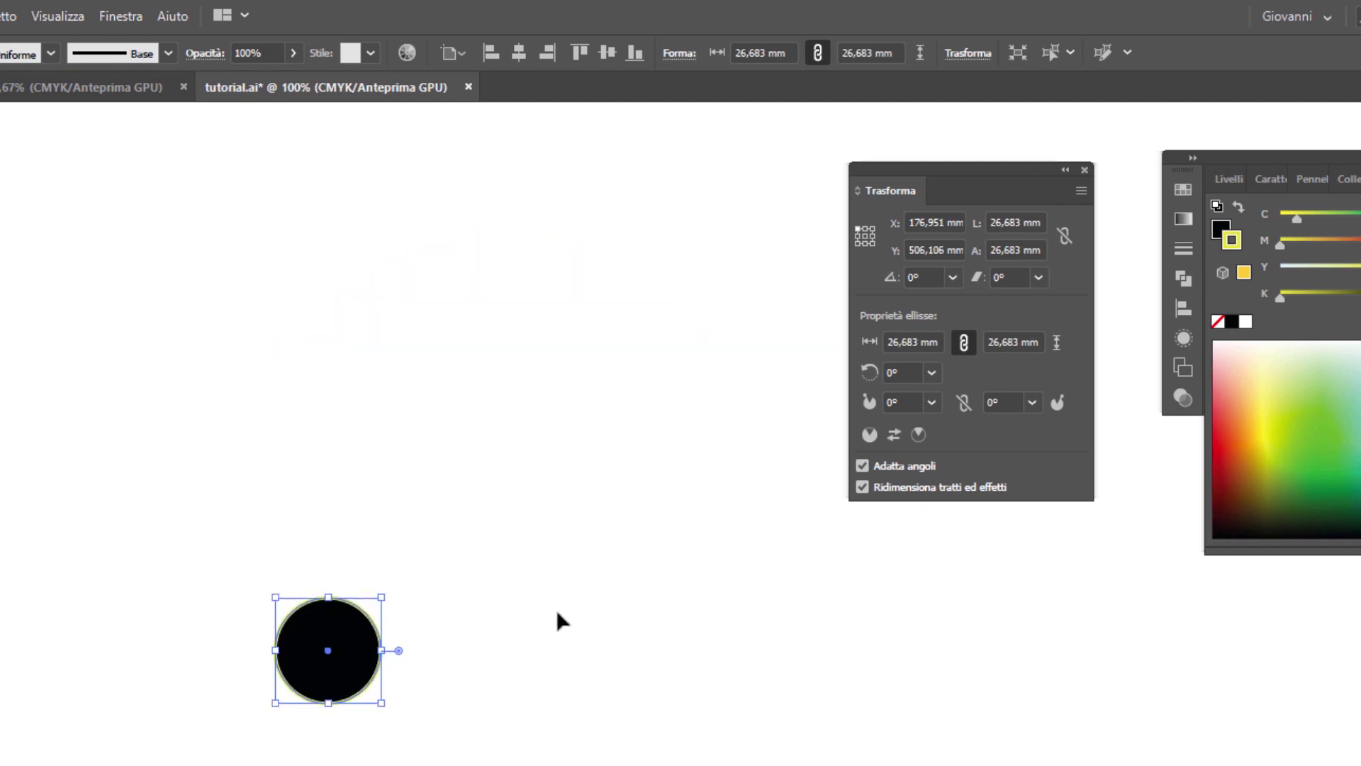
left_click(558, 645)
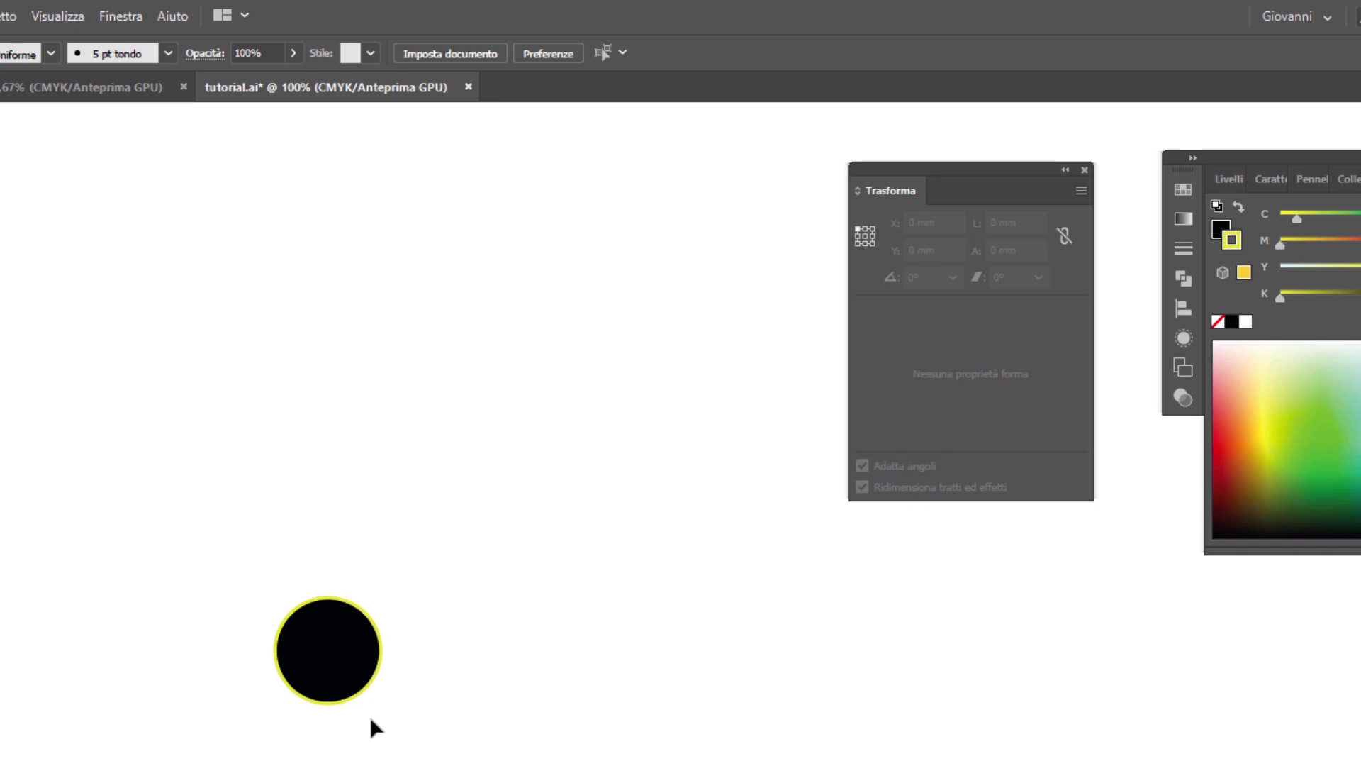
scroll(331, 678, "up", 4)
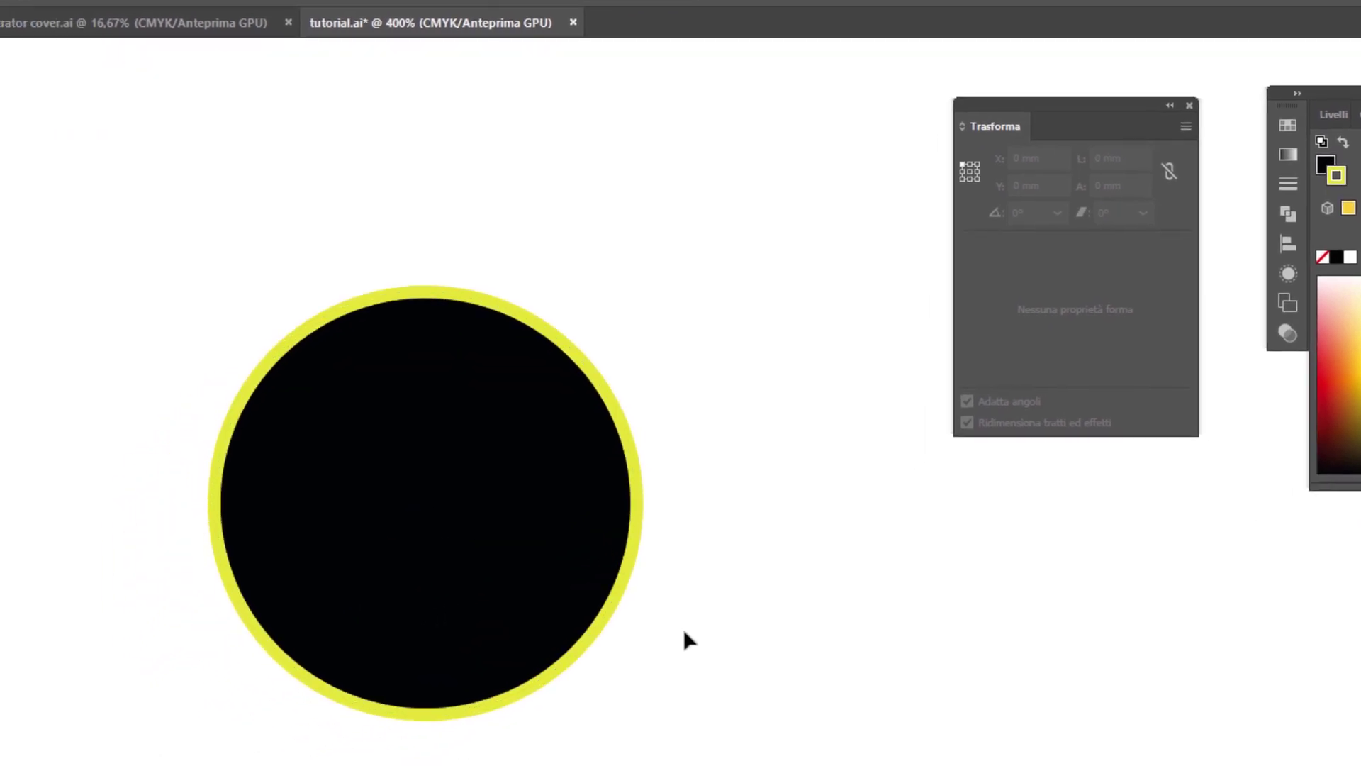
left_click(808, 291)
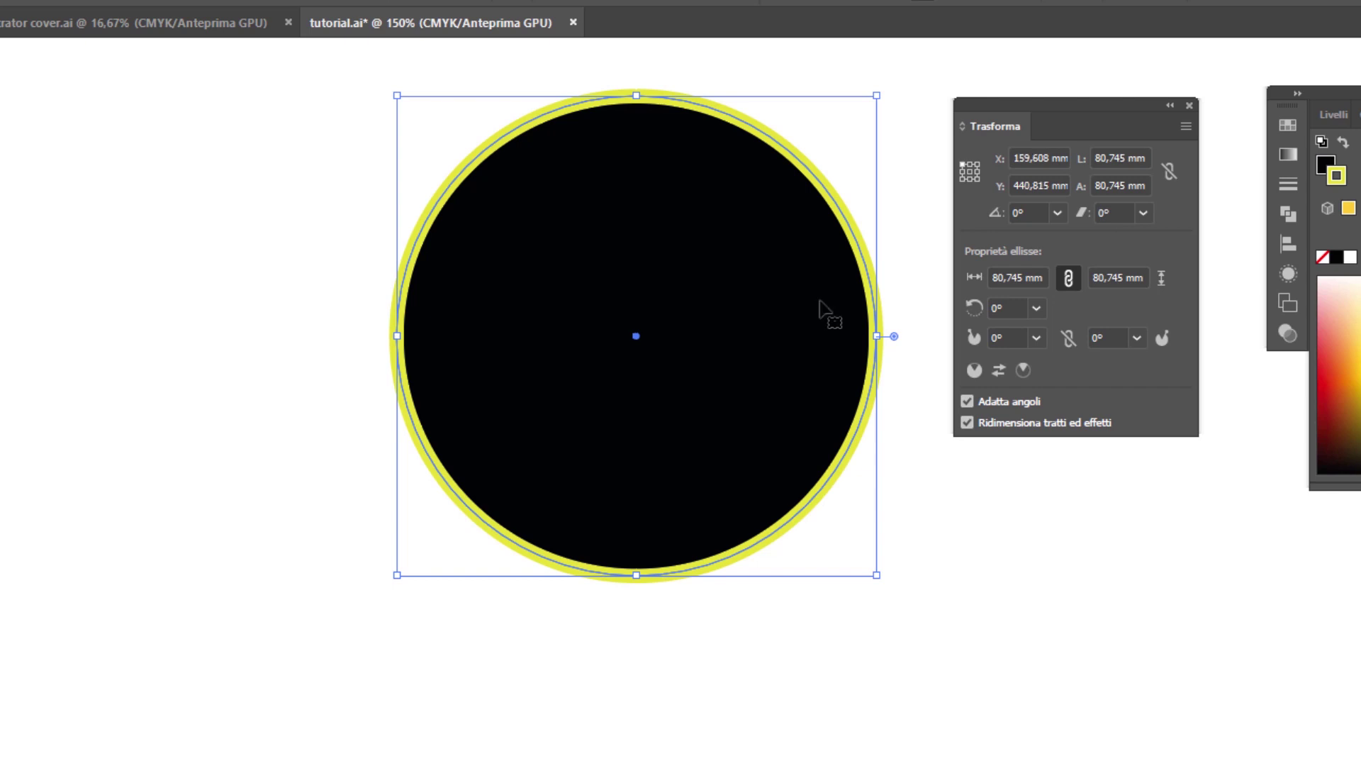
left_click_drag(1099, 112, 1134, 81)
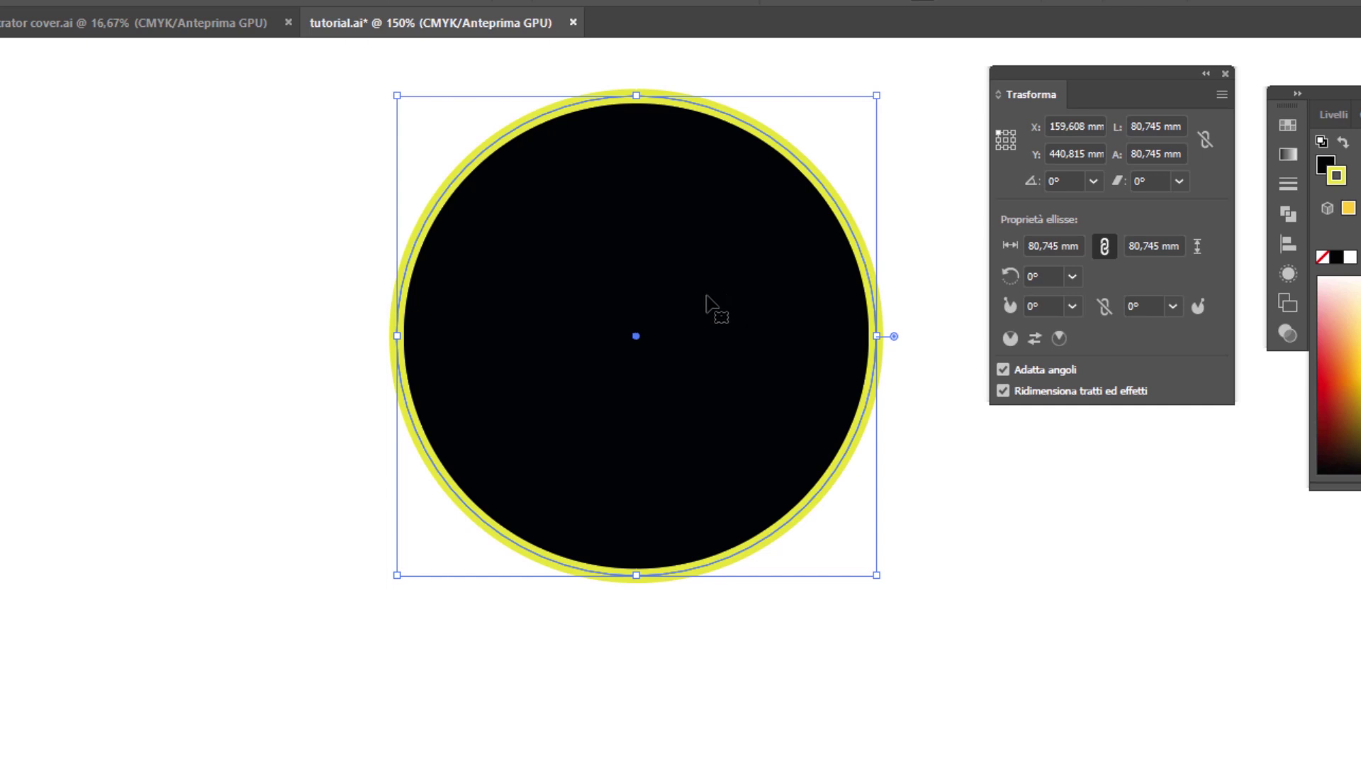
Expand the circle's fill and stroke into shapes, then shrink it to about 43.6 mm.
left_click(57, 7)
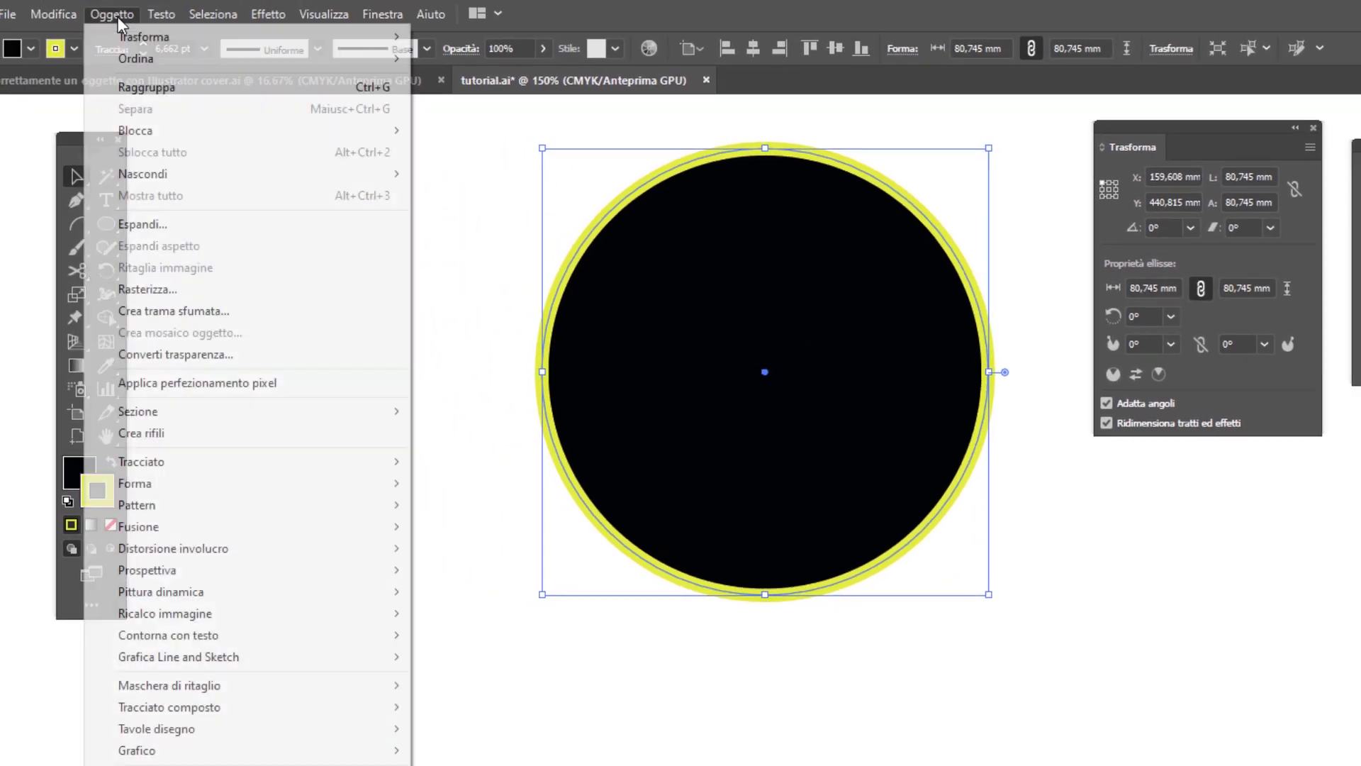
left_click(142, 224)
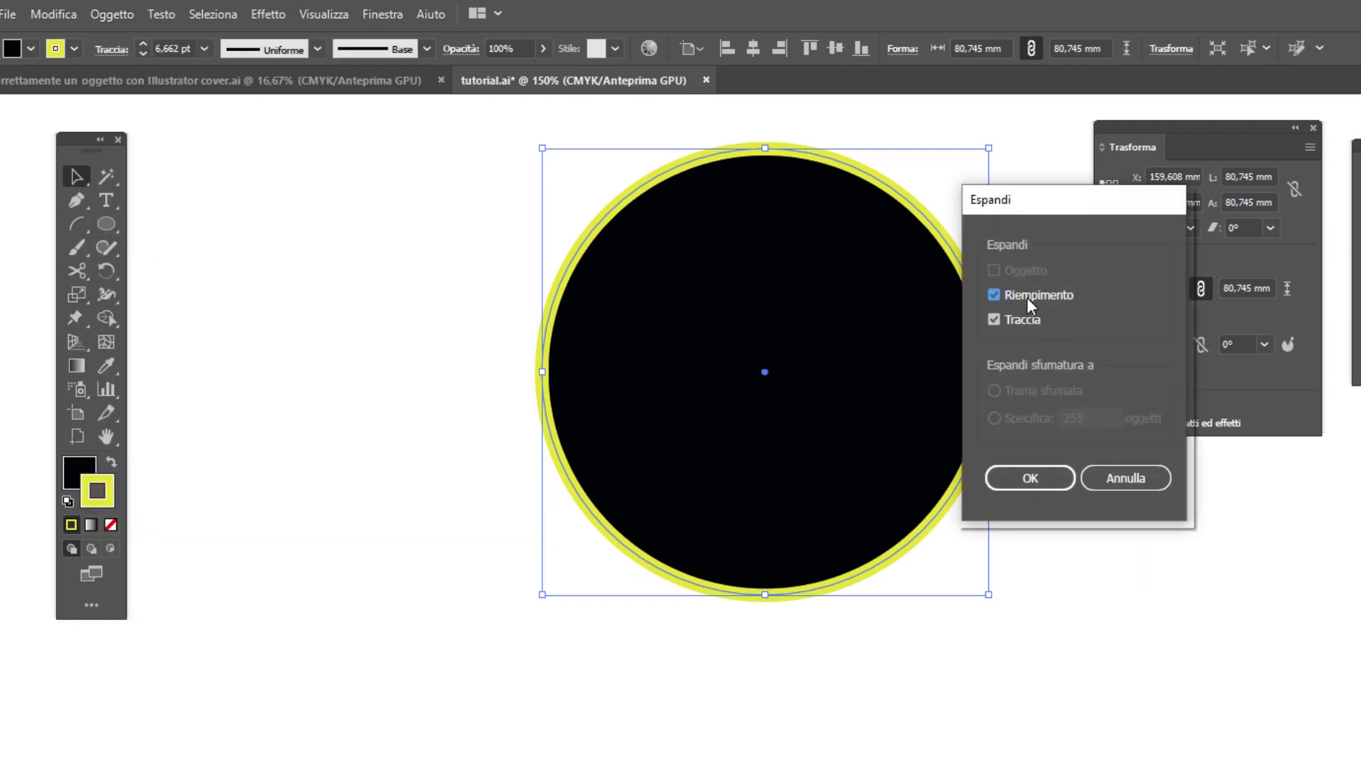
left_click(1059, 485)
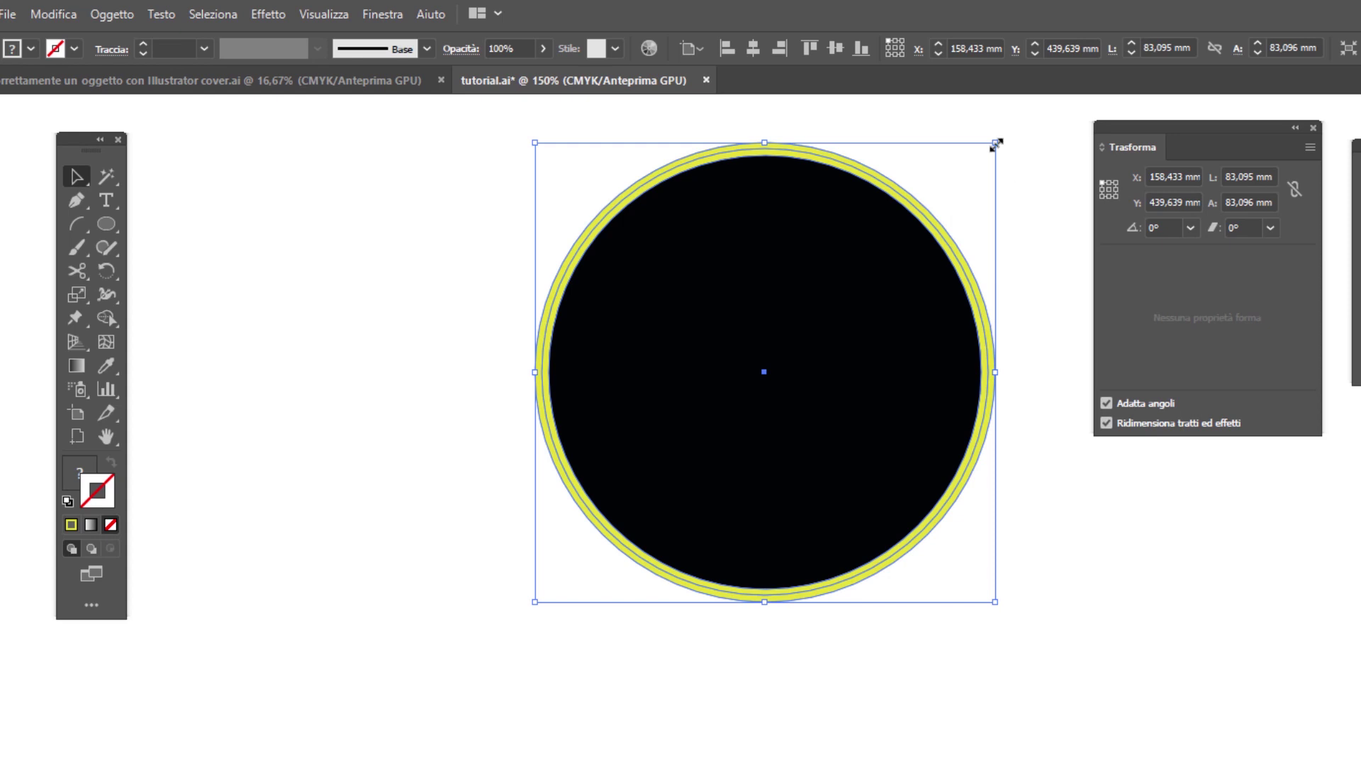
left_click_drag(996, 144, 645, 492)
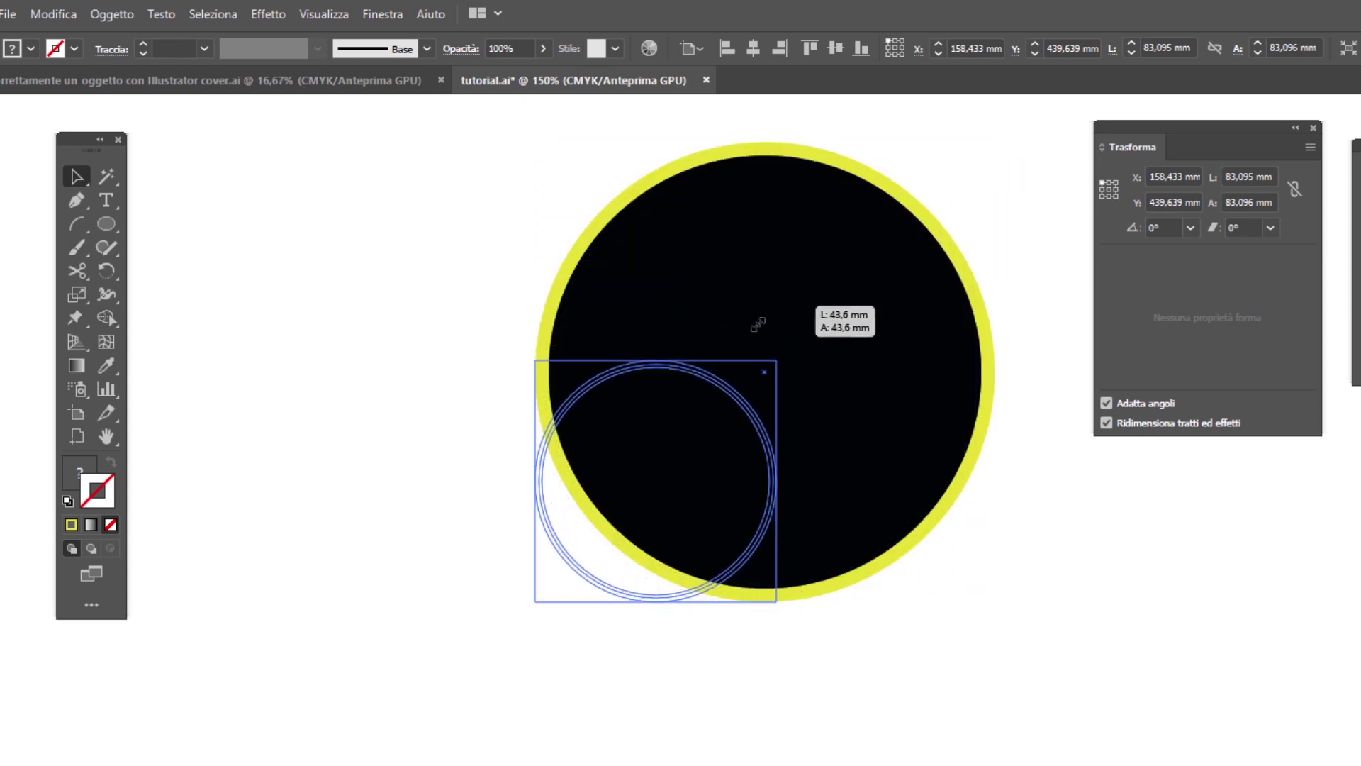
left_click(726, 625)
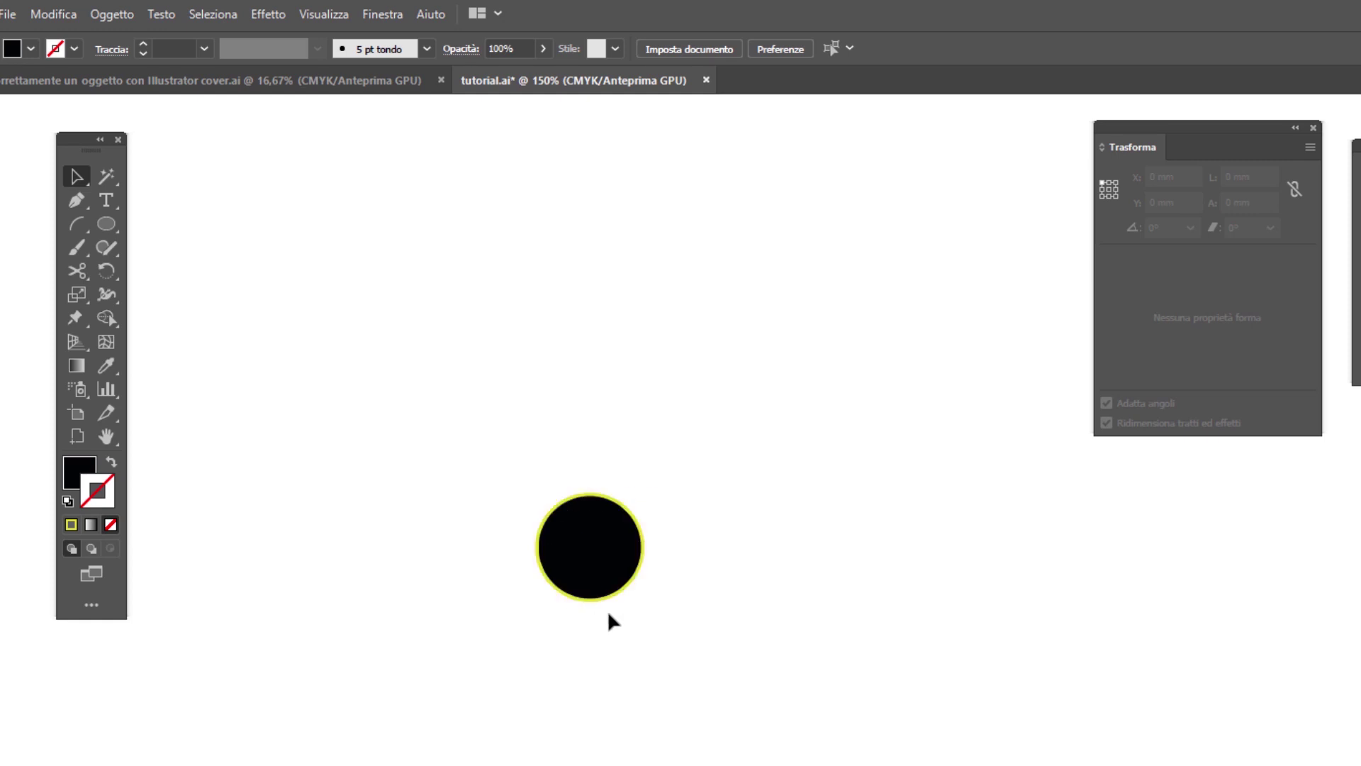
Undo the last scale to return the expanded circle to its larger size.
key("ctrl+z")
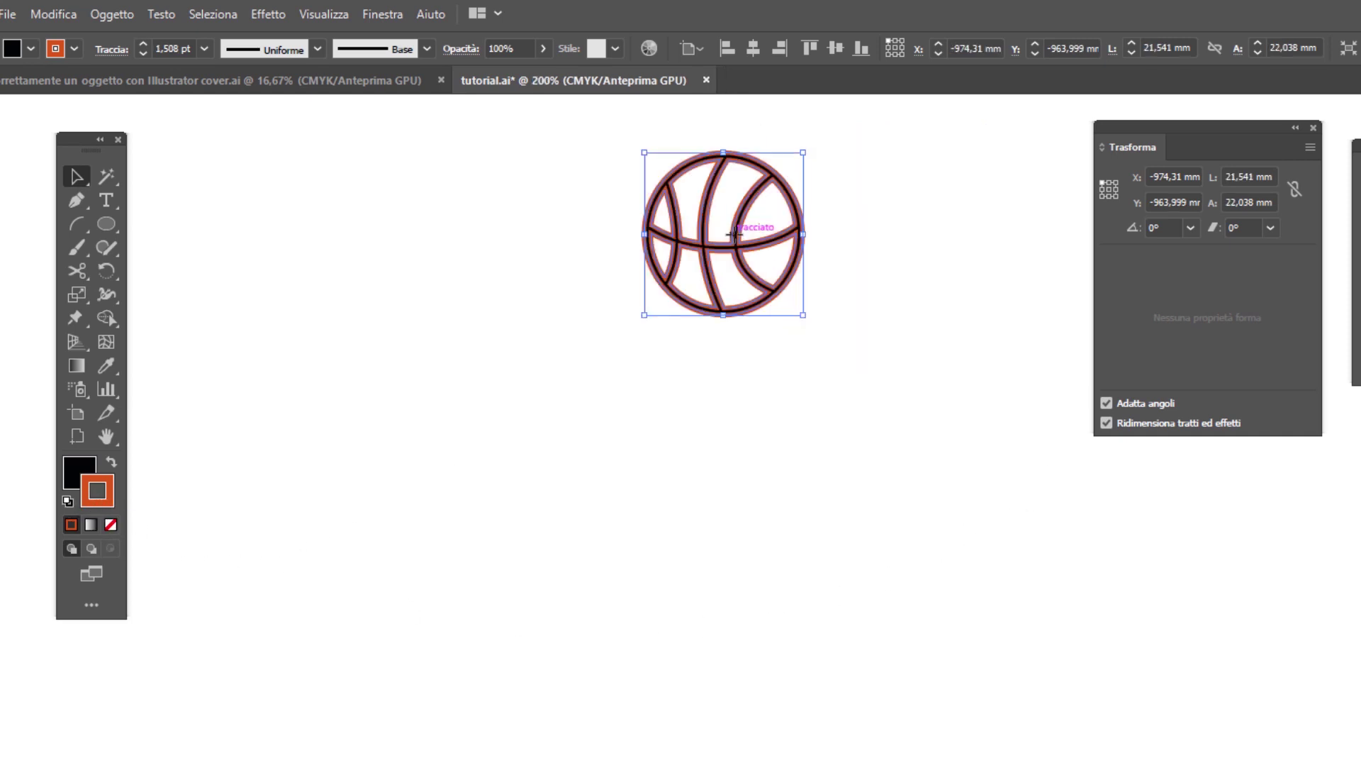
Scale the basketball uniformly to 50% with strokes, thinning its outline to 0.754 pt.
left_click_drag(83, 151, 175, 153)
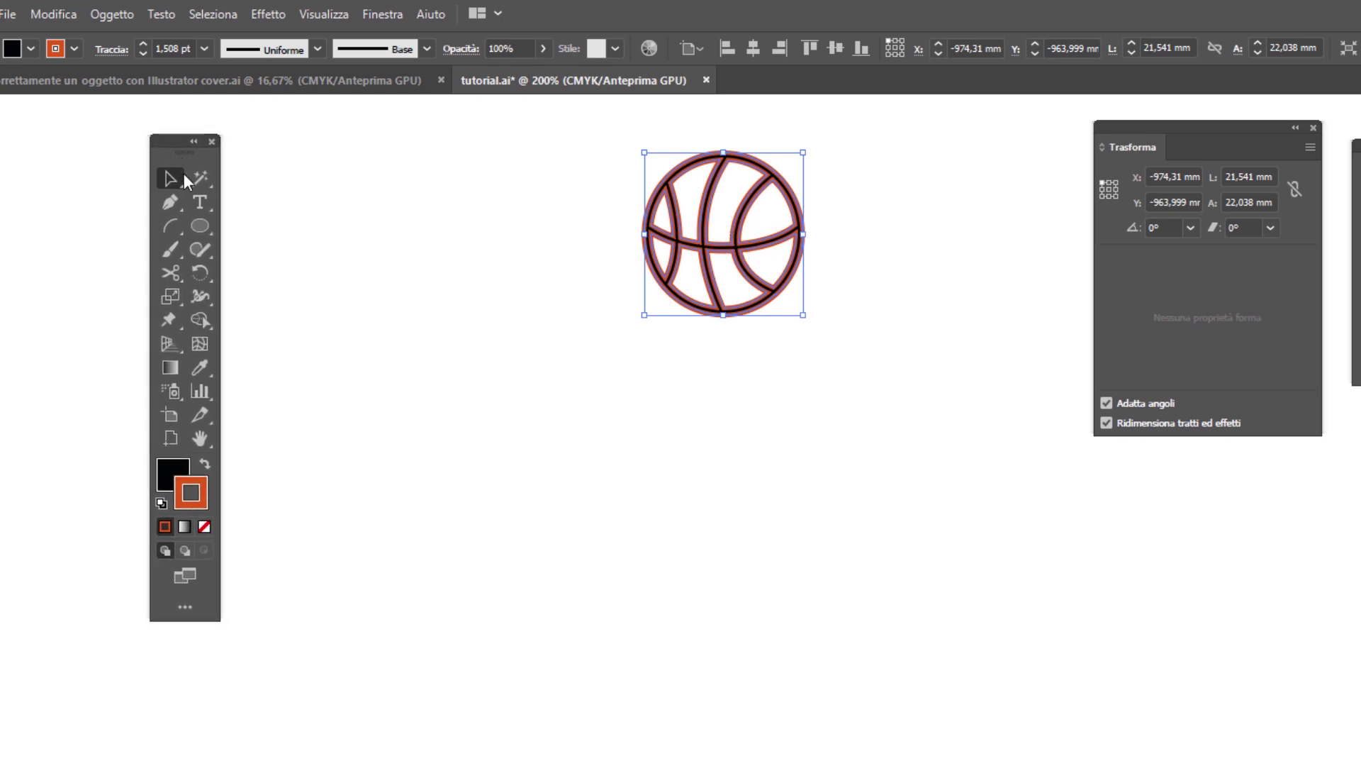
double_click(171, 298)
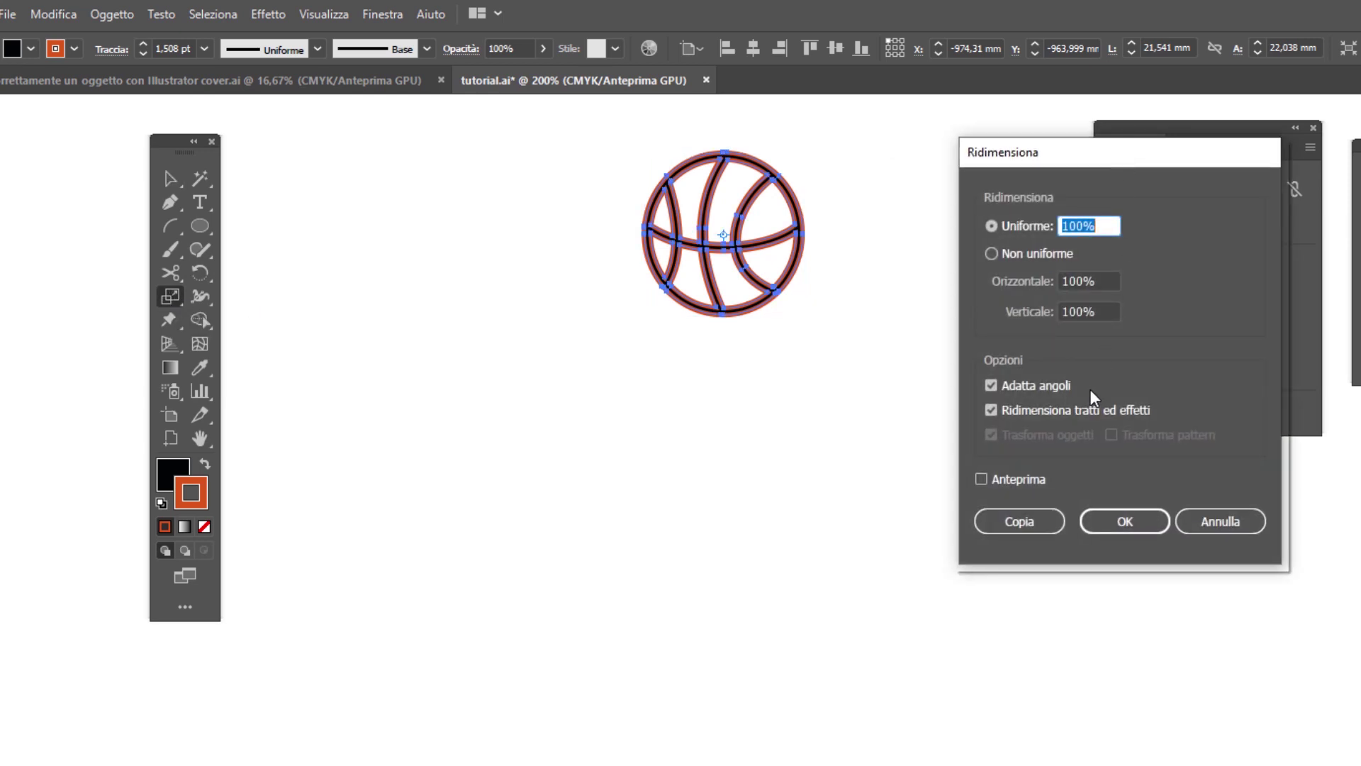
left_click(991, 385)
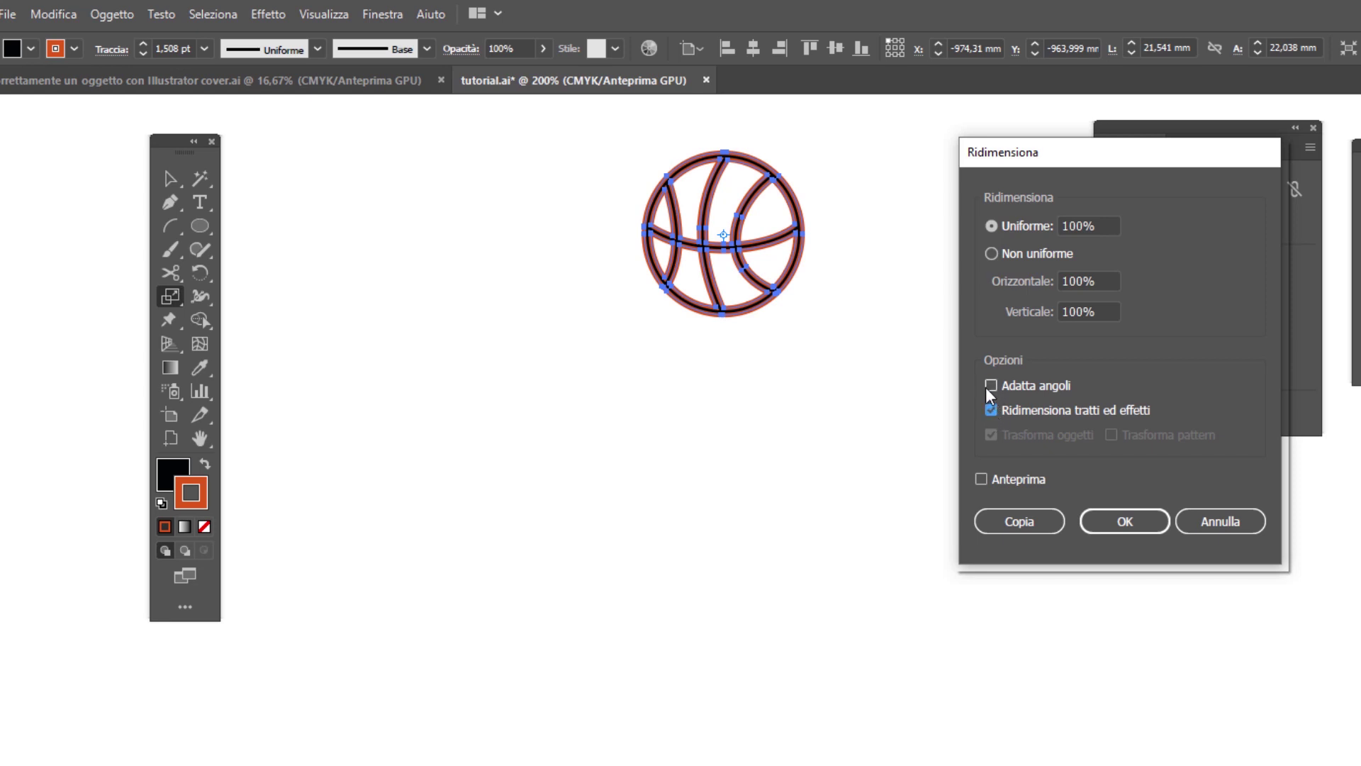
left_click(988, 387)
left_click(1107, 221)
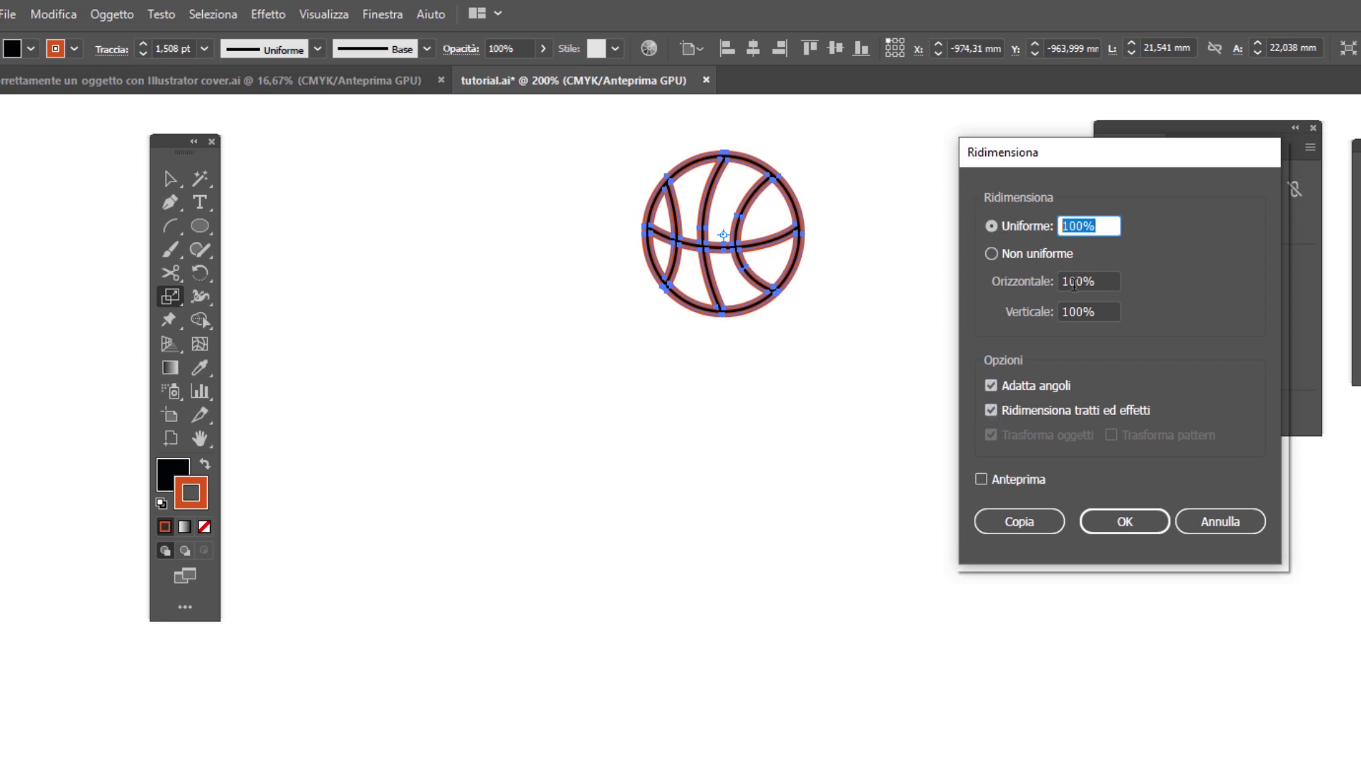
type("50")
left_click(1019, 479)
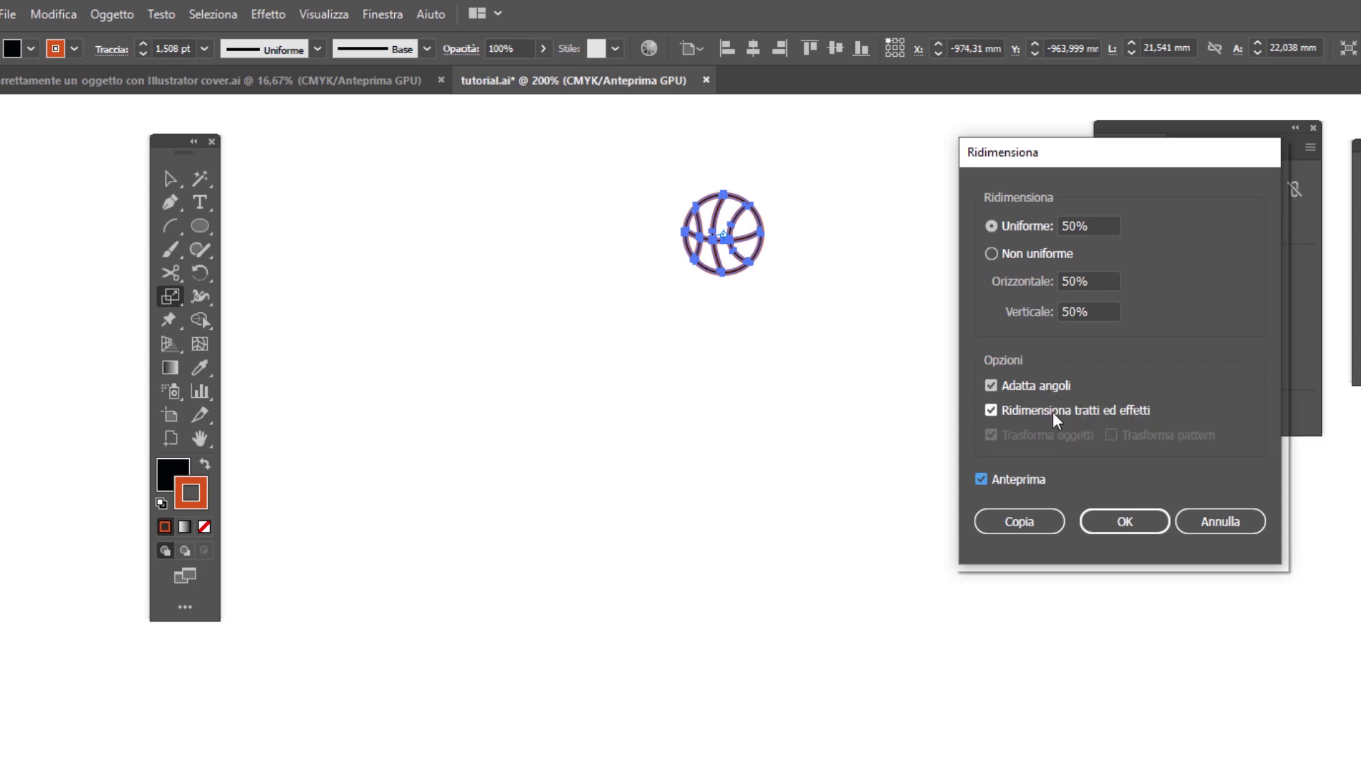
left_click(1129, 523)
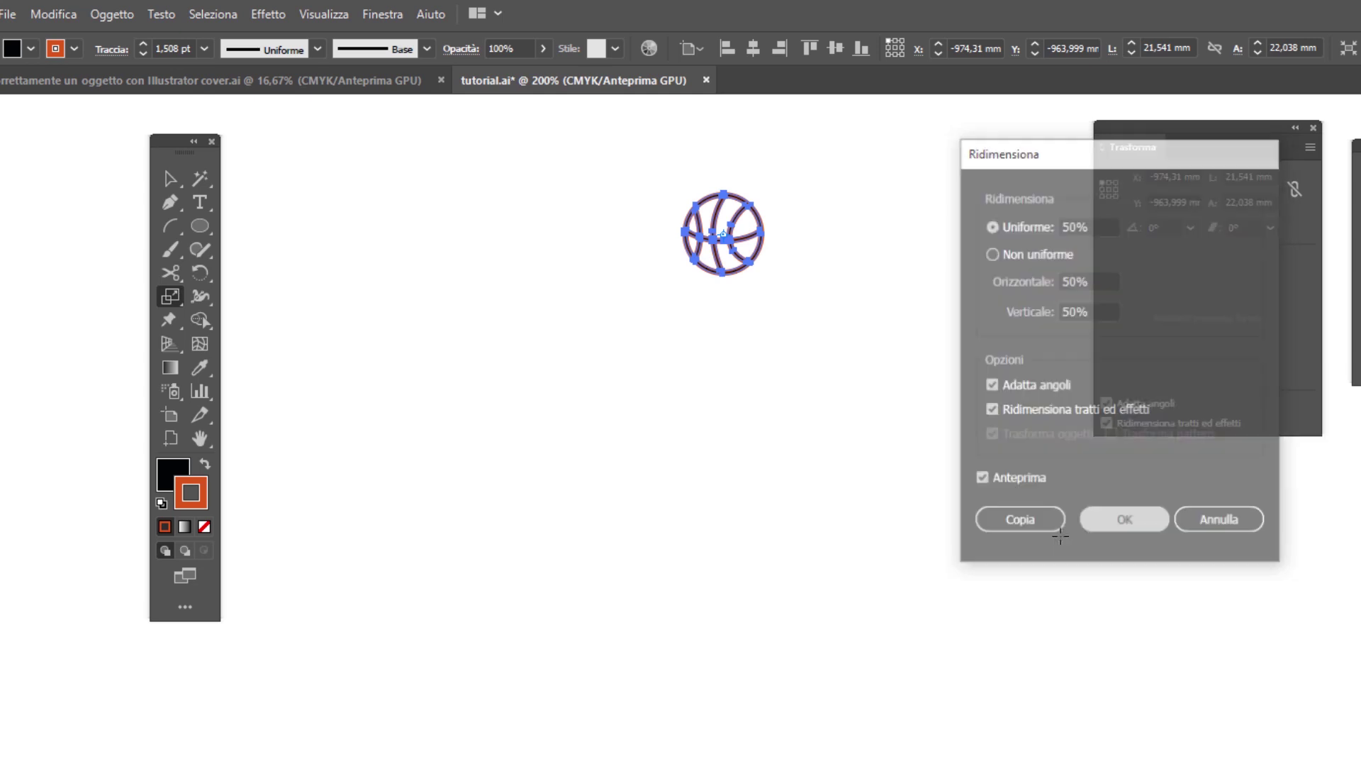
key("v")
left_click(974, 537)
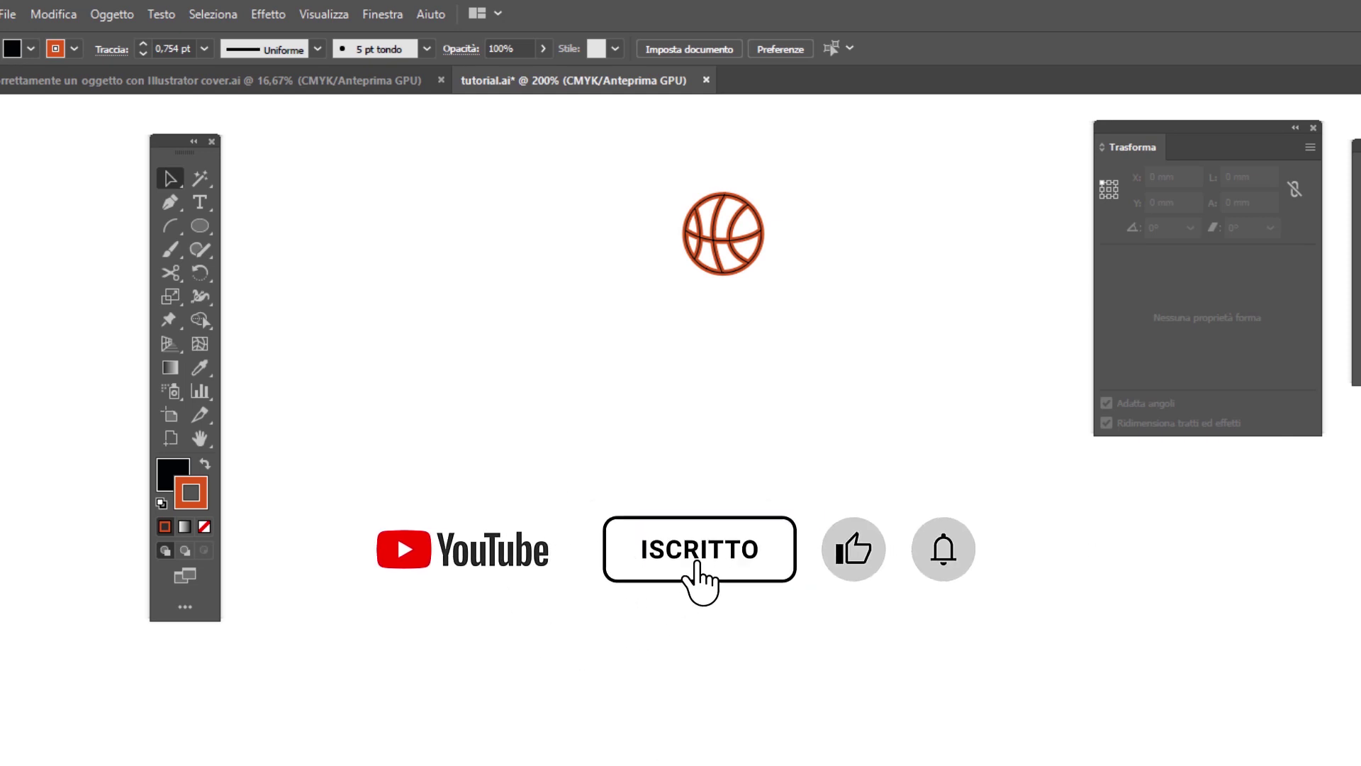